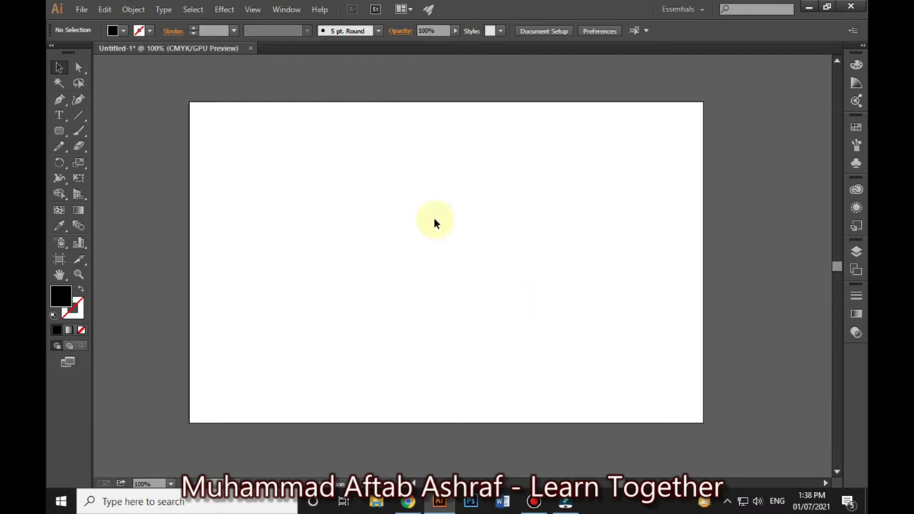
Draw a rectangle on the artboard's upper left with no fill
{"action": "left_click", "coordinate": [133, 9]}
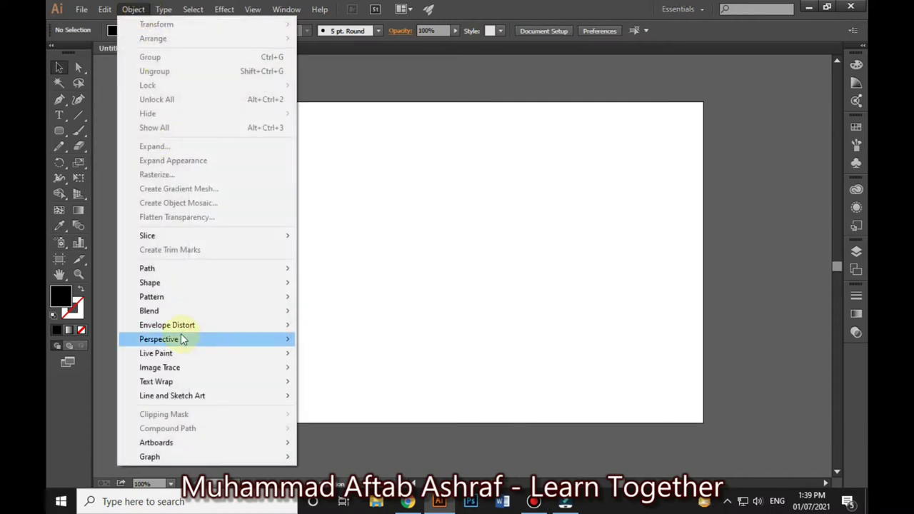
{"action": "mouse_move", "coordinate": [167, 325]}
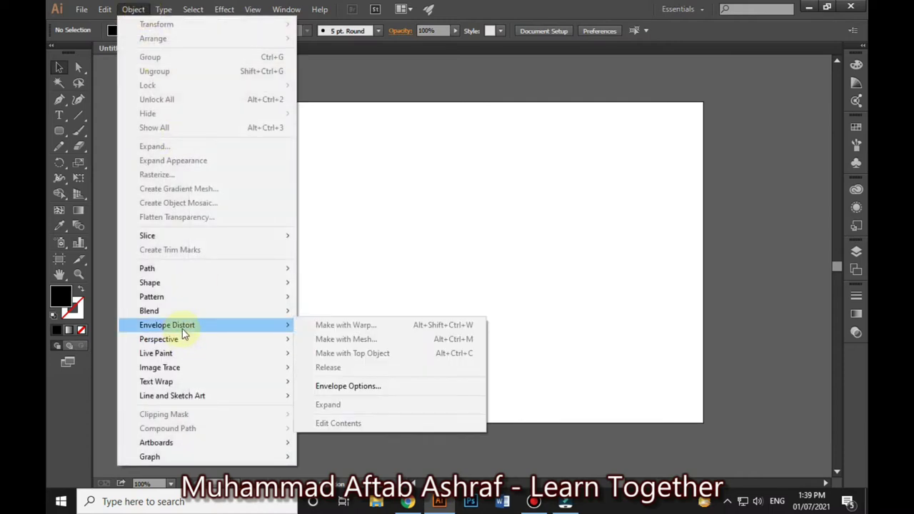
{"action": "left_click", "coordinate": [414, 193]}
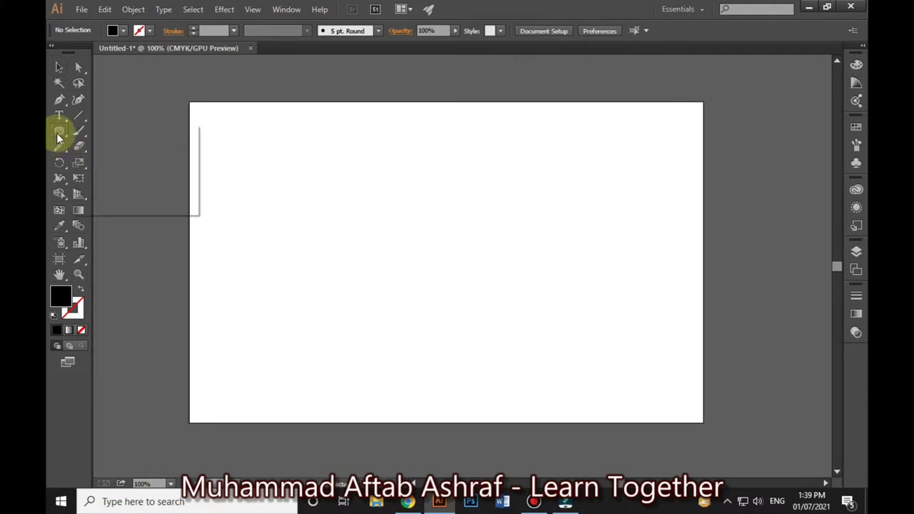
{"action": "left_click_drag", "start_coordinate": [60, 138], "coordinate": [80, 132]}
{"action": "mouse_move", "coordinate": [303, 147]}
{"action": "left_mouse_down"}
{"action": "mouse_move", "coordinate": [427, 206]}
{"action": "mouse_move", "coordinate": [421, 211]}
{"action": "left_mouse_up"}
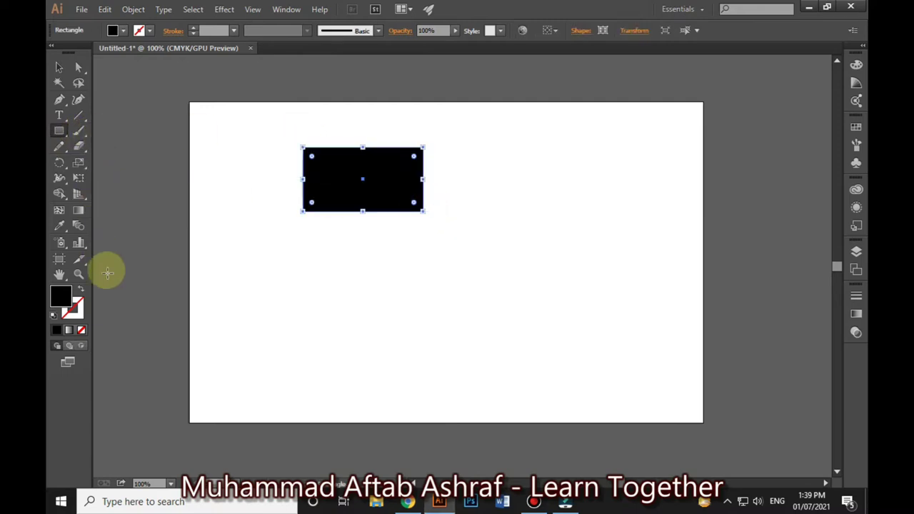
{"action": "left_click", "coordinate": [82, 329]}
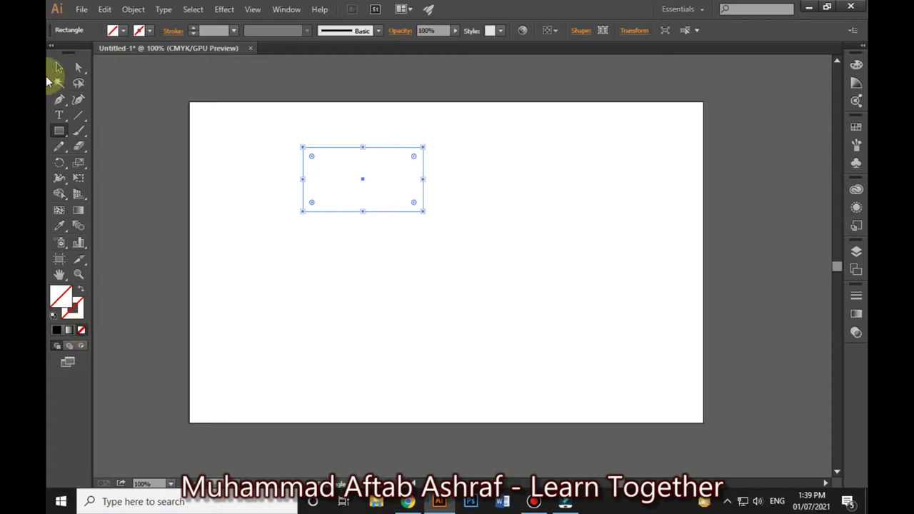
Type TOGETHER below the rectangle and set it in the Impact font
{"action": "left_click", "coordinate": [60, 115]}
{"action": "left_click", "coordinate": [304, 242]}
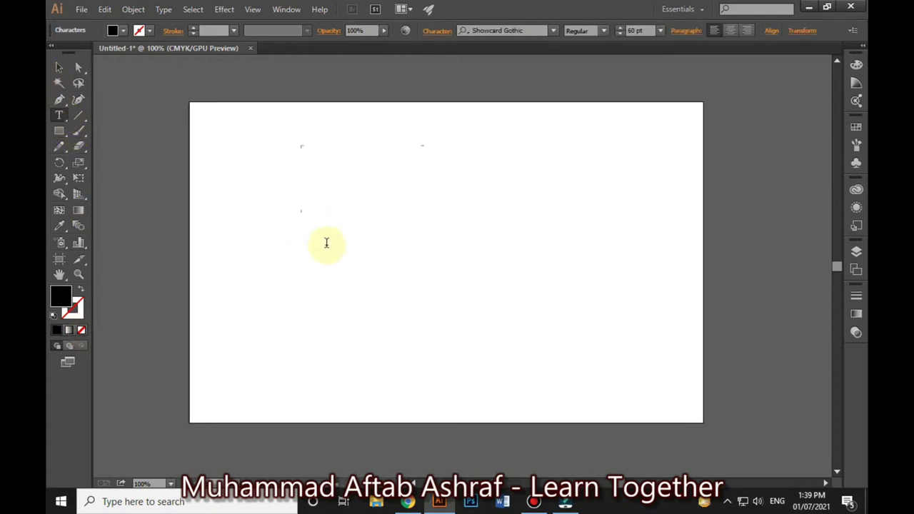
{"action": "type", "text": "TO"}
{"action": "type", "text": "GETHER"}
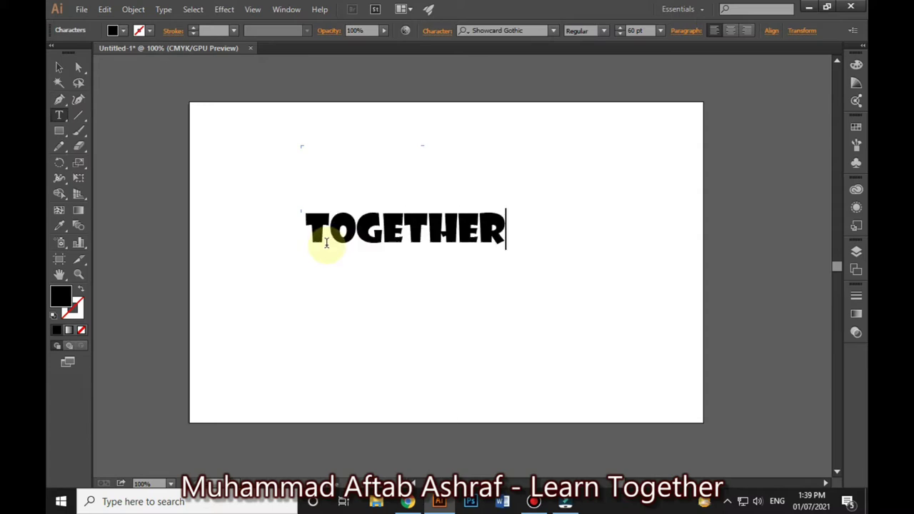
{"action": "left_click_drag", "start_coordinate": [513, 230], "coordinate": [314, 232]}
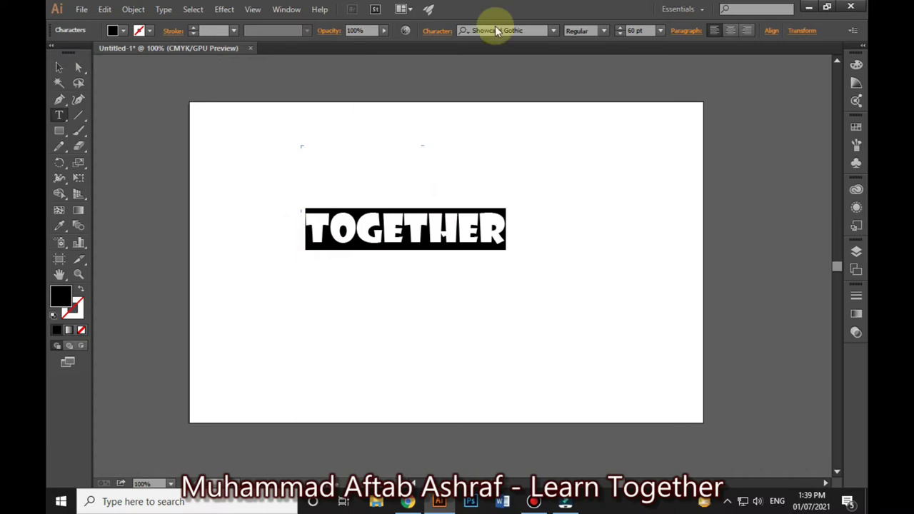
{"action": "left_click", "coordinate": [552, 32]}
{"action": "type", "text": "I"}
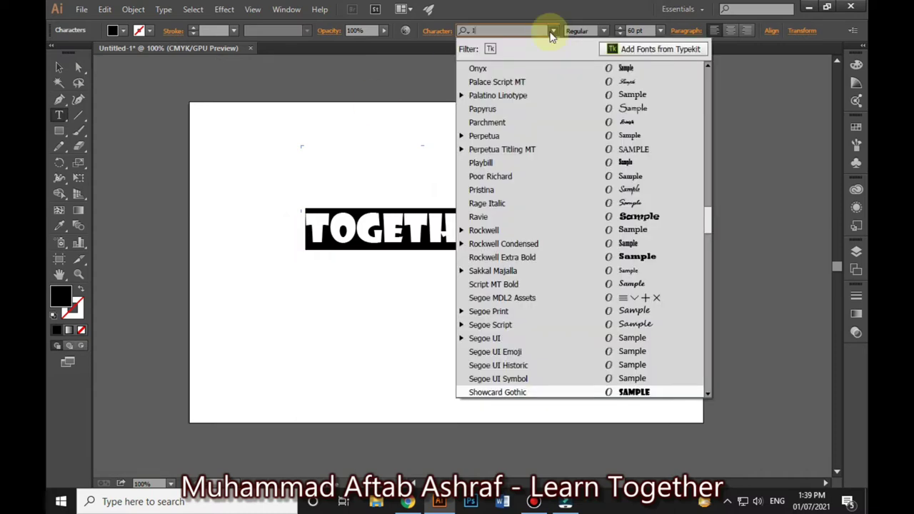
{"action": "type", "text": "M"}
{"action": "left_click", "coordinate": [499, 69]}
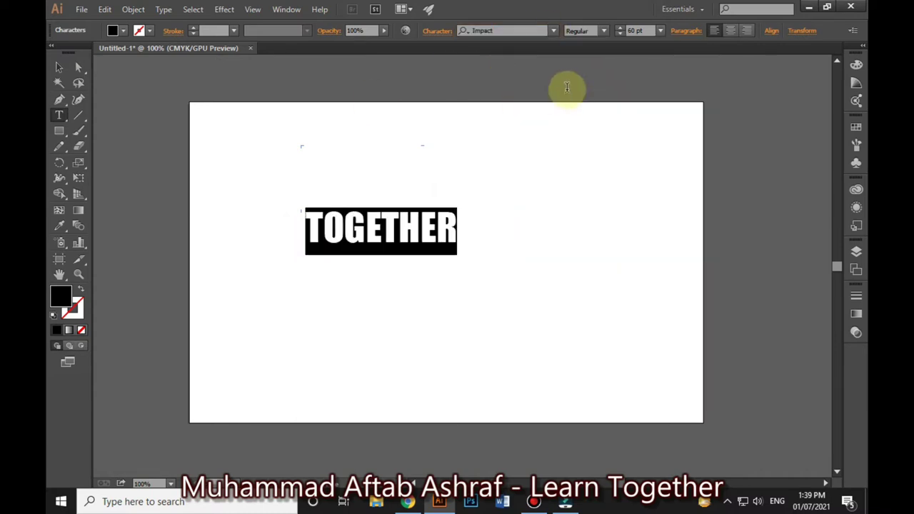
Bring the rectangle in front of TOGETHER and move the text over it
{"action": "left_click", "coordinate": [57, 66]}
{"action": "left_click", "coordinate": [503, 221]}
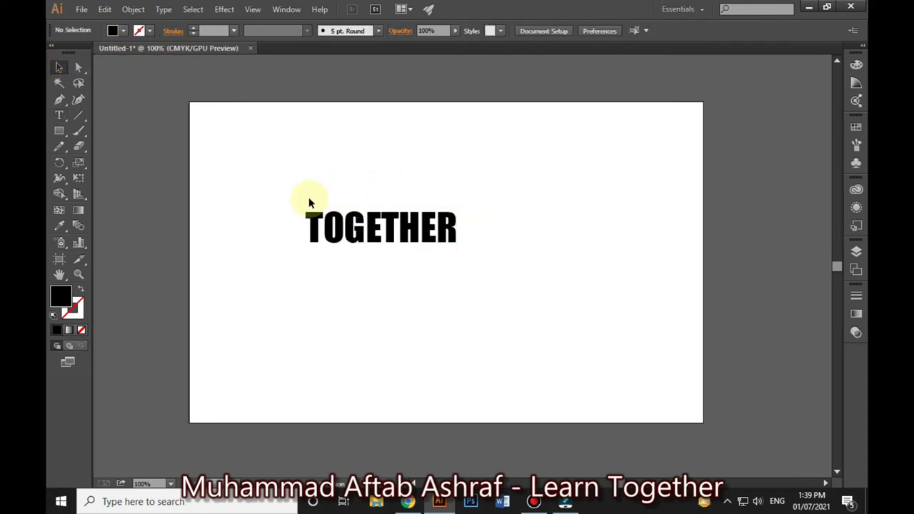
{"action": "left_click_drag", "start_coordinate": [361, 230], "coordinate": [352, 268]}
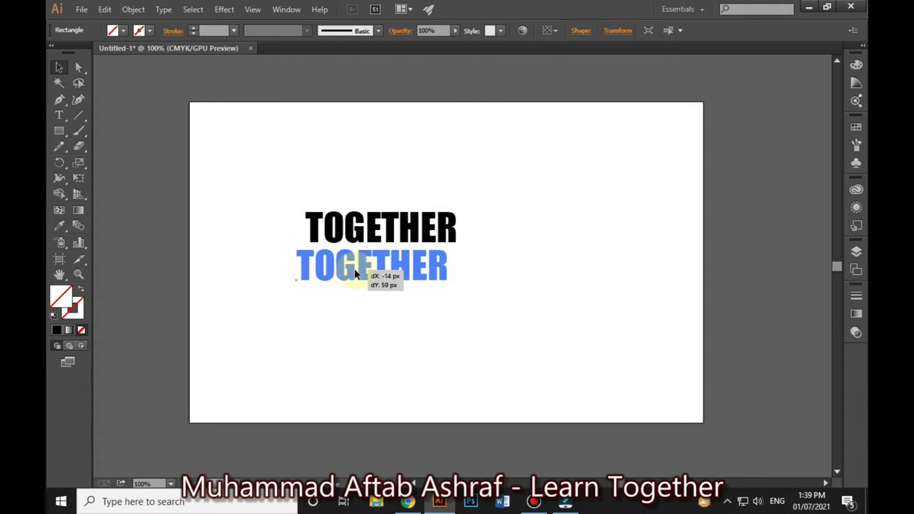
{"action": "right_click", "coordinate": [331, 210]}
{"action": "mouse_move", "coordinate": [367, 393]}
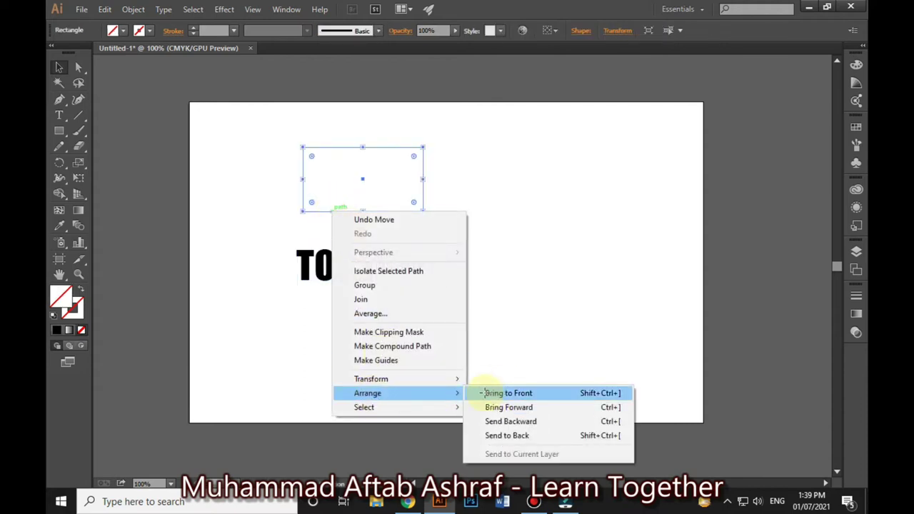
{"action": "left_click", "coordinate": [505, 393]}
{"action": "left_click_drag", "start_coordinate": [385, 274], "coordinate": [395, 219]}
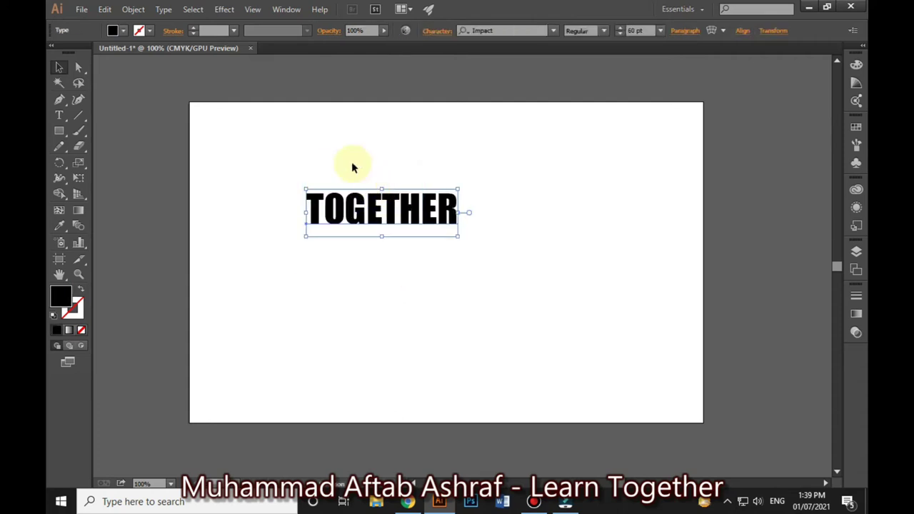
Select the rectangle and TOGETHER and envelope the text with the top object
{"action": "left_click", "coordinate": [306, 173]}
{"action": "left_click_drag", "start_coordinate": [493, 241], "coordinate": [193, 117]}
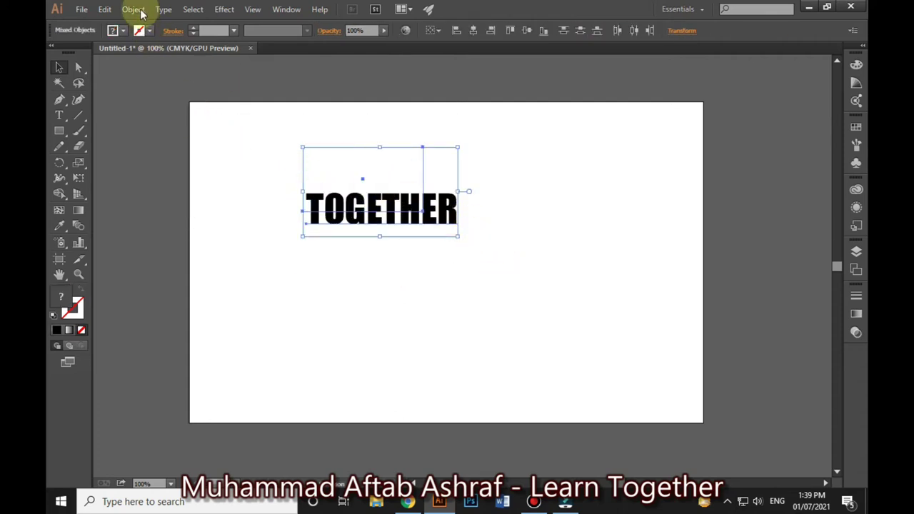
{"action": "left_click", "coordinate": [133, 8]}
{"action": "mouse_move", "coordinate": [167, 325]}
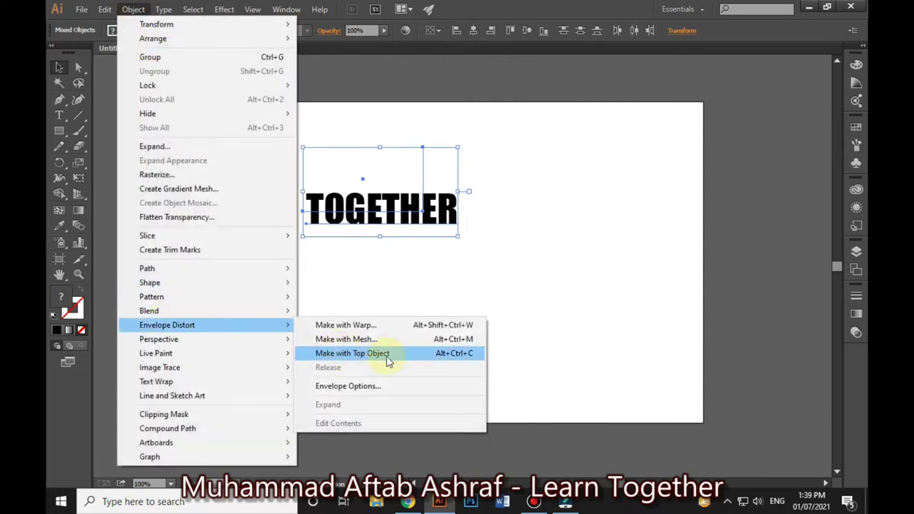
{"action": "left_click", "coordinate": [416, 354]}
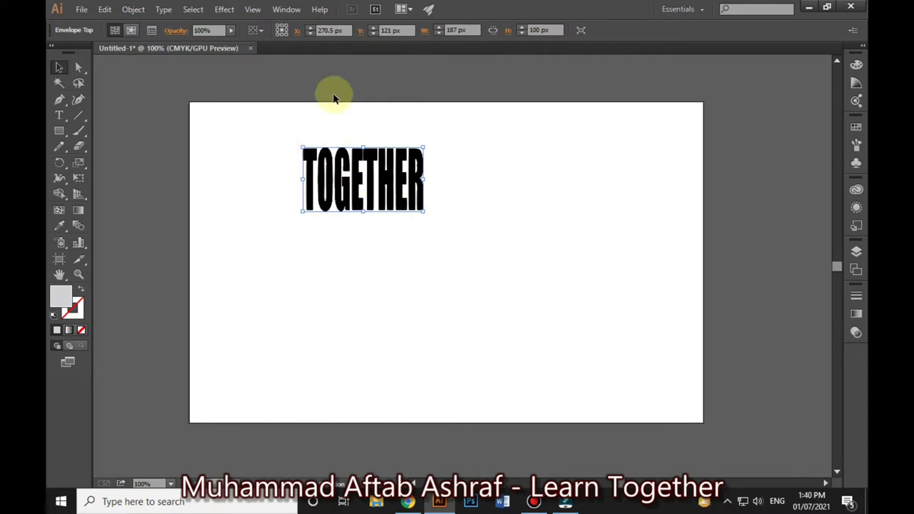
Reset the envelope as a warp, previewing Flag, Arch and Arc Lower styles
{"action": "left_click", "coordinate": [133, 9]}
{"action": "mouse_move", "coordinate": [149, 310]}
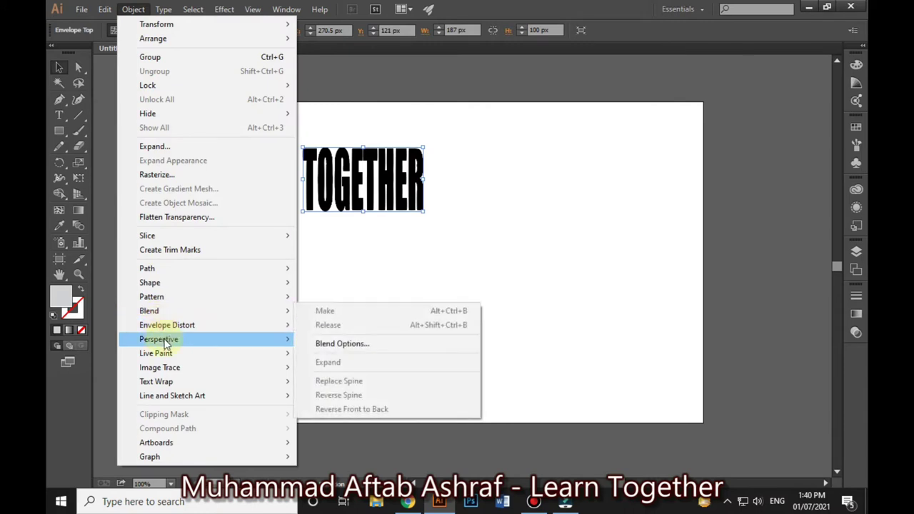
{"action": "mouse_move", "coordinate": [166, 325]}
{"action": "left_click", "coordinate": [351, 324]}
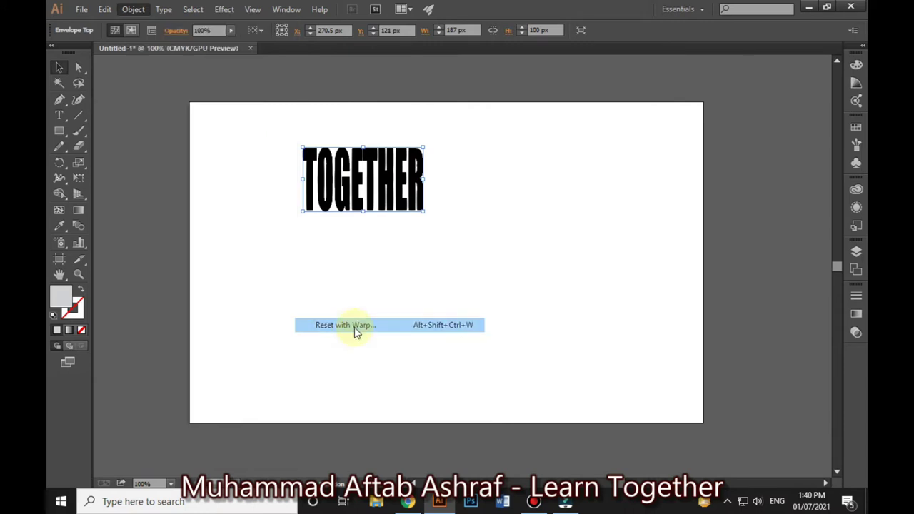
{"action": "left_click", "coordinate": [680, 121]}
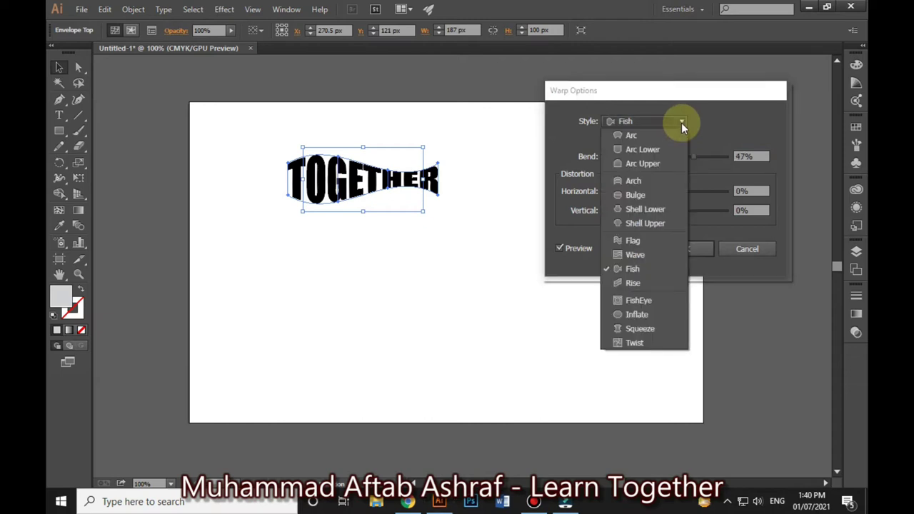
{"action": "left_click", "coordinate": [636, 240]}
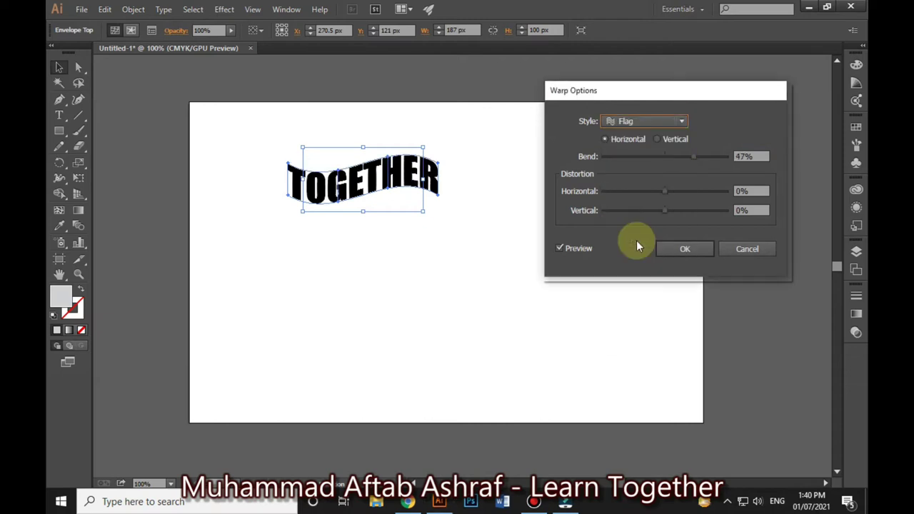
{"action": "left_click", "coordinate": [682, 120]}
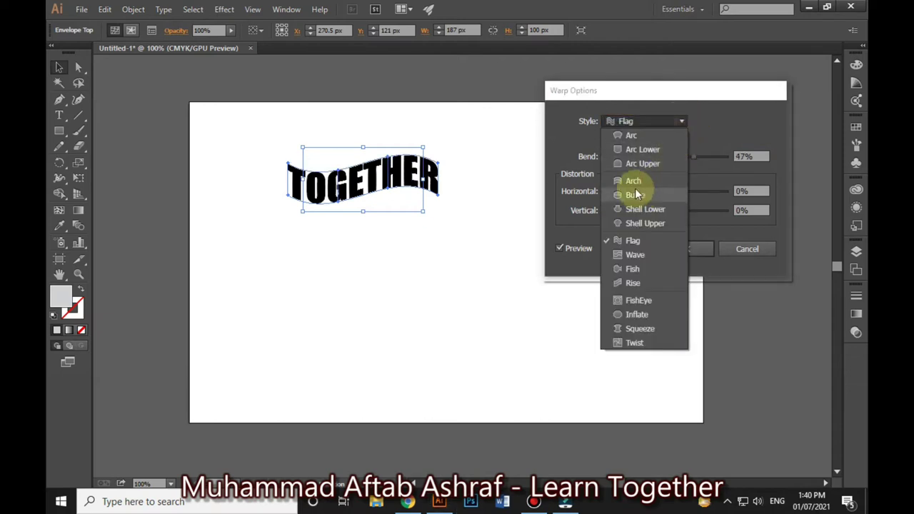
{"action": "left_click", "coordinate": [639, 175]}
{"action": "left_click", "coordinate": [675, 122]}
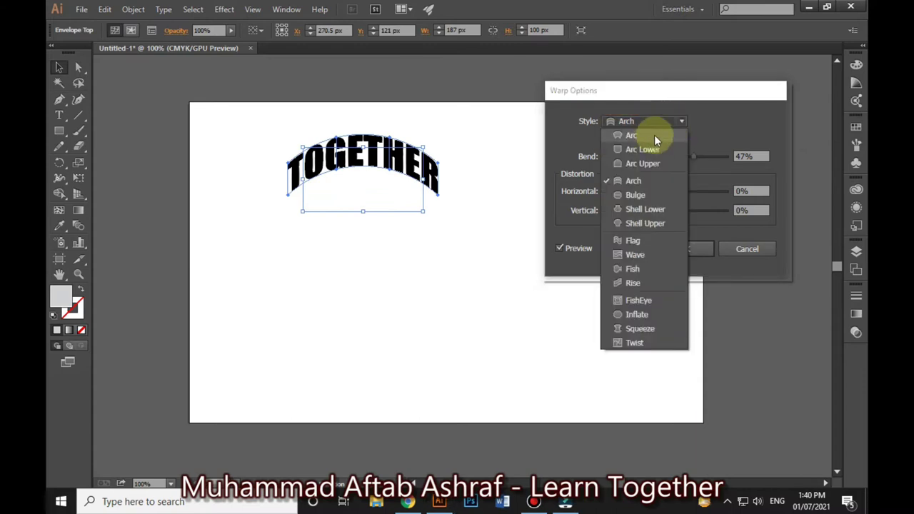
{"action": "key", "text": "Escape"}
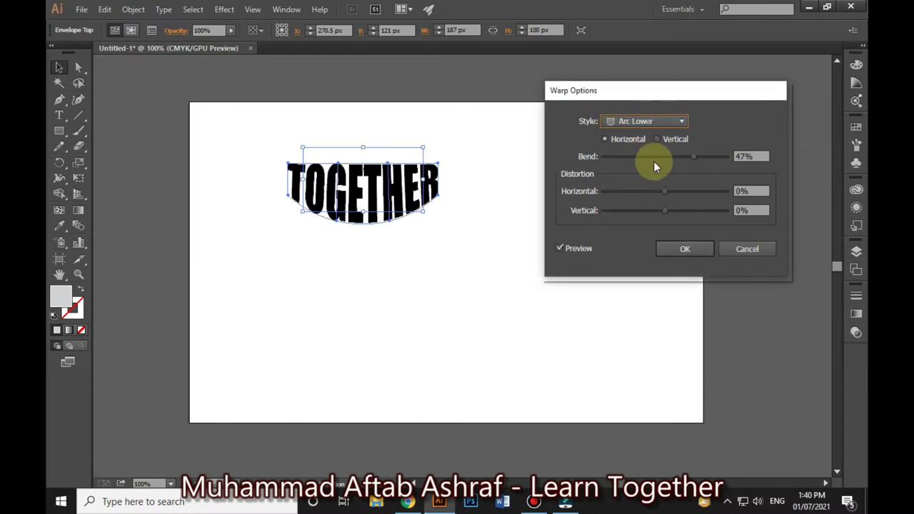
Apply the Arc Lower warp at 55% bend, then delete the warped TOGETHER
{"action": "scroll", "coordinate": [764, 155], "scroll_direction": "up", "scroll_amount": 8}
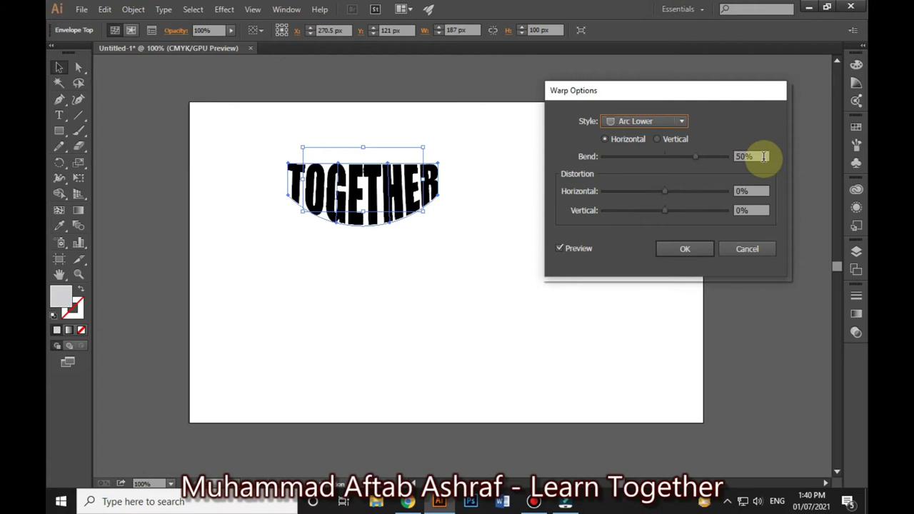
{"action": "left_click", "coordinate": [758, 192]}
{"action": "scroll", "coordinate": [760, 190], "scroll_direction": "down", "scroll_amount": 1}
{"action": "scroll", "coordinate": [759, 191], "scroll_direction": "down", "scroll_amount": 8}
{"action": "scroll", "coordinate": [758, 190], "scroll_direction": "down", "scroll_amount": 9}
{"action": "scroll", "coordinate": [759, 190], "scroll_direction": "down", "scroll_amount": 6}
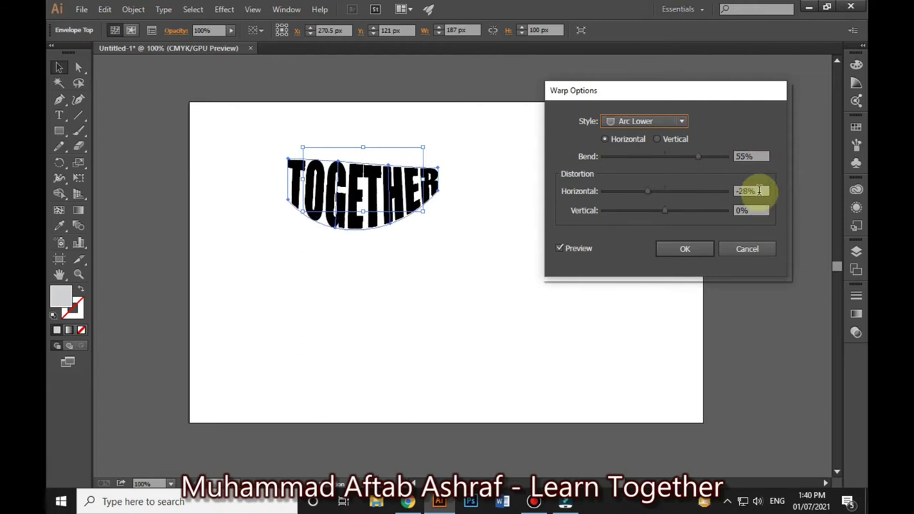
{"action": "scroll", "coordinate": [758, 191], "scroll_direction": "down", "scroll_amount": 5}
{"action": "left_click", "coordinate": [757, 210]}
{"action": "scroll", "coordinate": [756, 210], "scroll_direction": "up", "scroll_amount": 6}
{"action": "scroll", "coordinate": [757, 210], "scroll_direction": "up", "scroll_amount": 6}
{"action": "scroll", "coordinate": [757, 209], "scroll_direction": "up", "scroll_amount": 7}
{"action": "scroll", "coordinate": [757, 210], "scroll_direction": "down", "scroll_amount": 7}
{"action": "scroll", "coordinate": [756, 210], "scroll_direction": "down", "scroll_amount": 6}
{"action": "scroll", "coordinate": [757, 210], "scroll_direction": "down", "scroll_amount": 6}
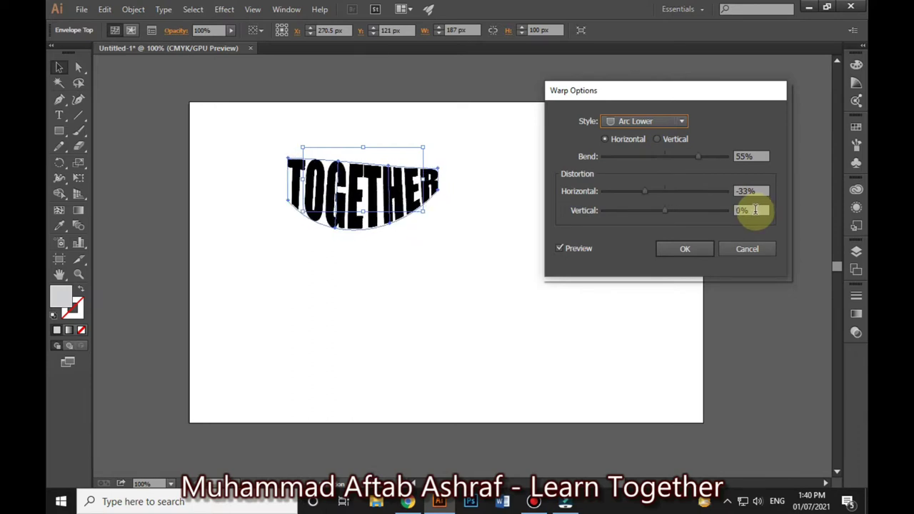
{"action": "left_click", "coordinate": [685, 248]}
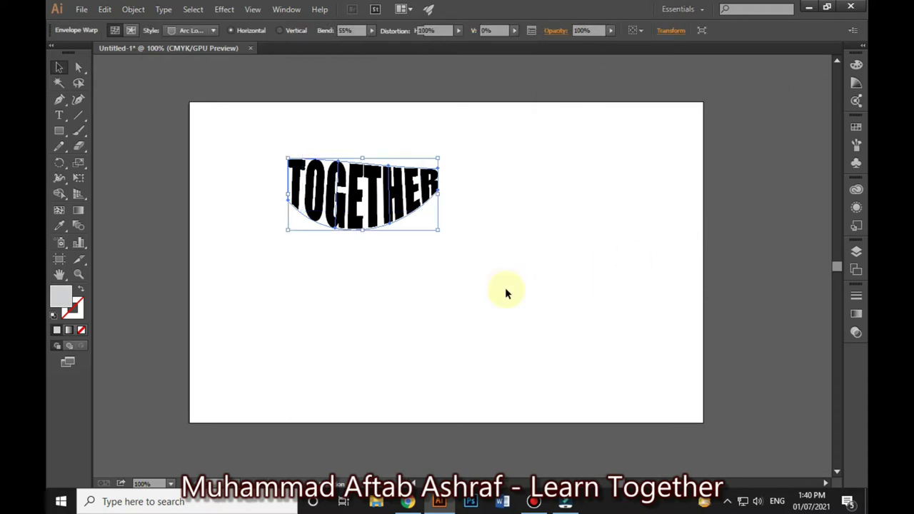
{"action": "key", "text": "Delete"}
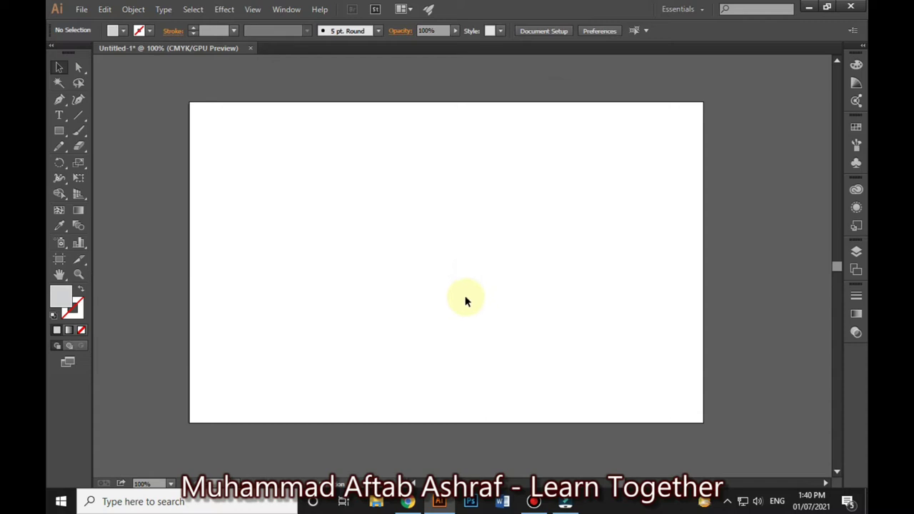
Copy the MIRCHI logo image from Chrome and return to Illustrator
{"action": "left_click", "coordinate": [407, 501]}
{"action": "right_click", "coordinate": [419, 250]}
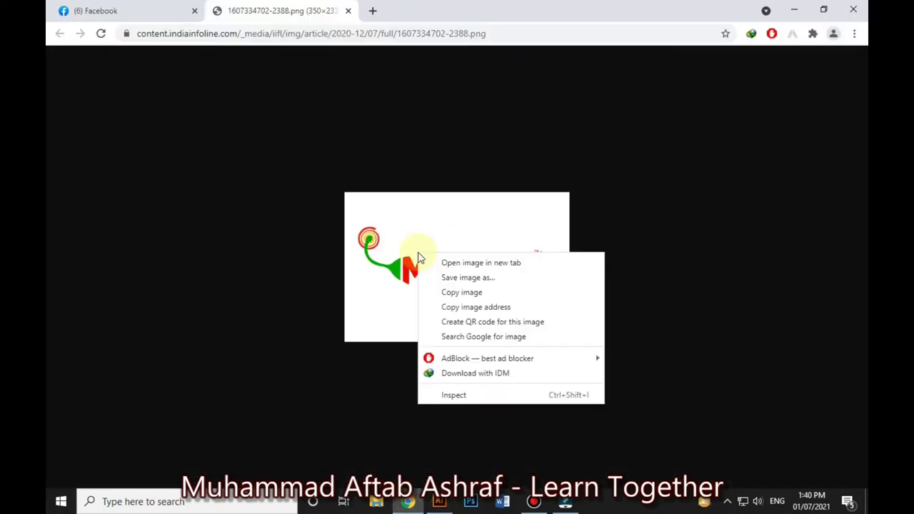
{"action": "left_click", "coordinate": [452, 292]}
{"action": "left_click", "coordinate": [438, 503]}
{"action": "right_click", "coordinate": [357, 187]}
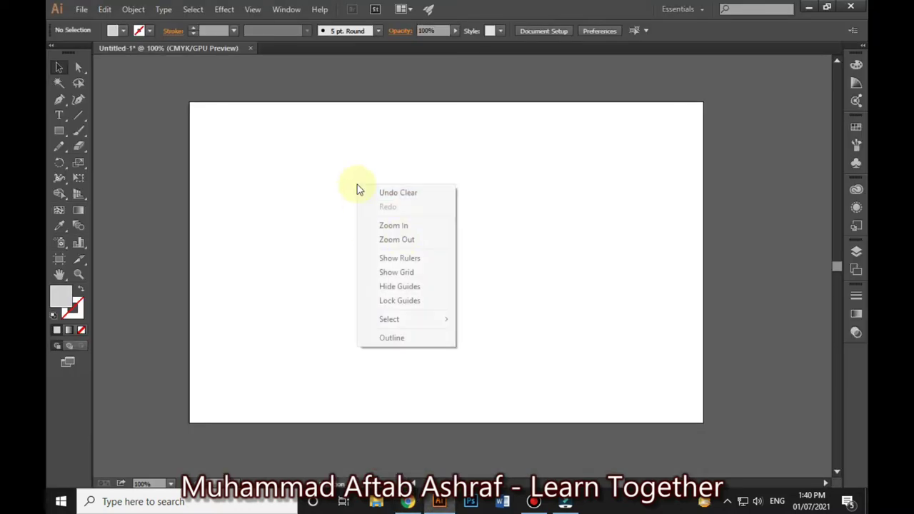
Paste the MIRCHI logo and scale it up to about 431 × 283 px
{"action": "left_click", "coordinate": [211, 144]}
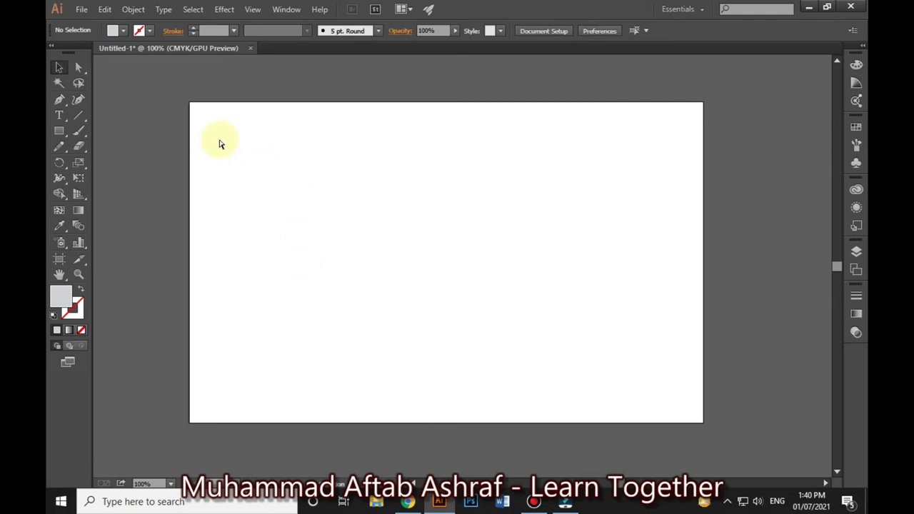
{"action": "key", "text": "ctrl+v"}
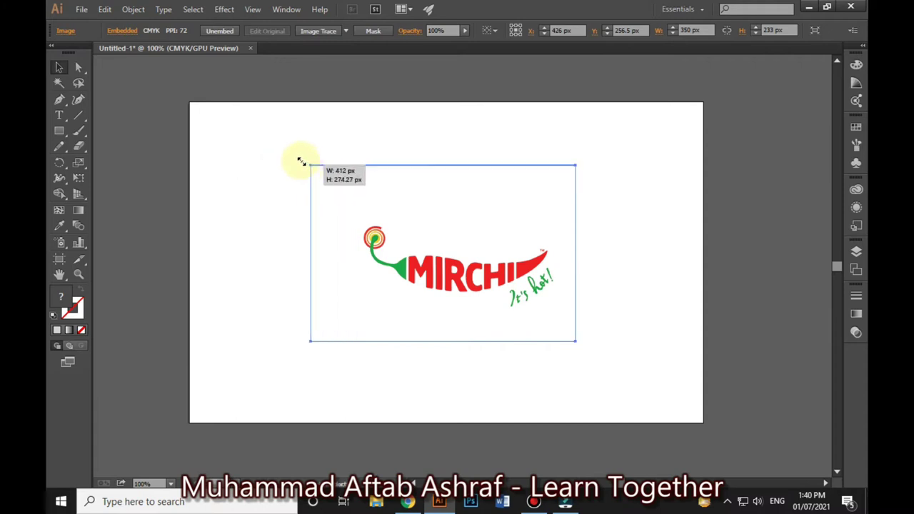
{"action": "left_click_drag", "start_coordinate": [349, 191], "coordinate": [297, 160]}
{"action": "left_click_drag", "start_coordinate": [441, 272], "coordinate": [446, 279]}
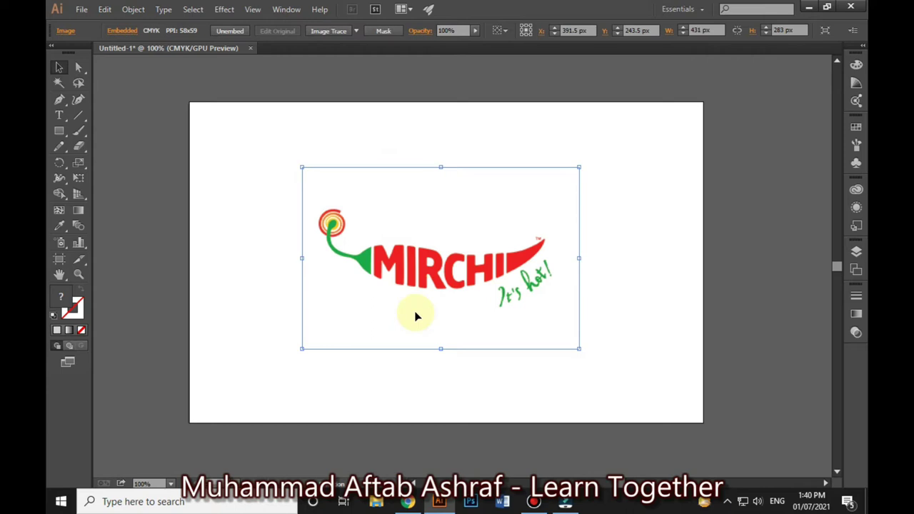
{"action": "left_click", "coordinate": [163, 9]}
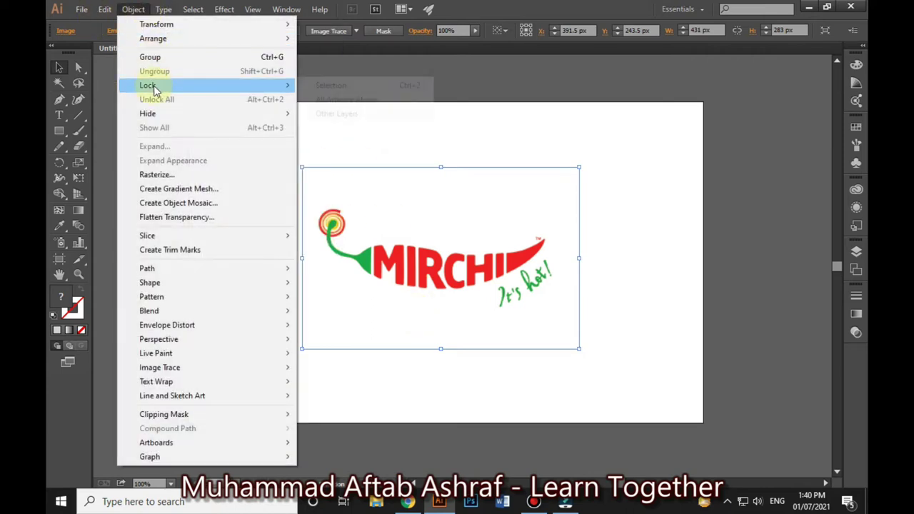
Lock the reference logo image and zoom in on the chili
{"action": "left_click", "coordinate": [336, 85]}
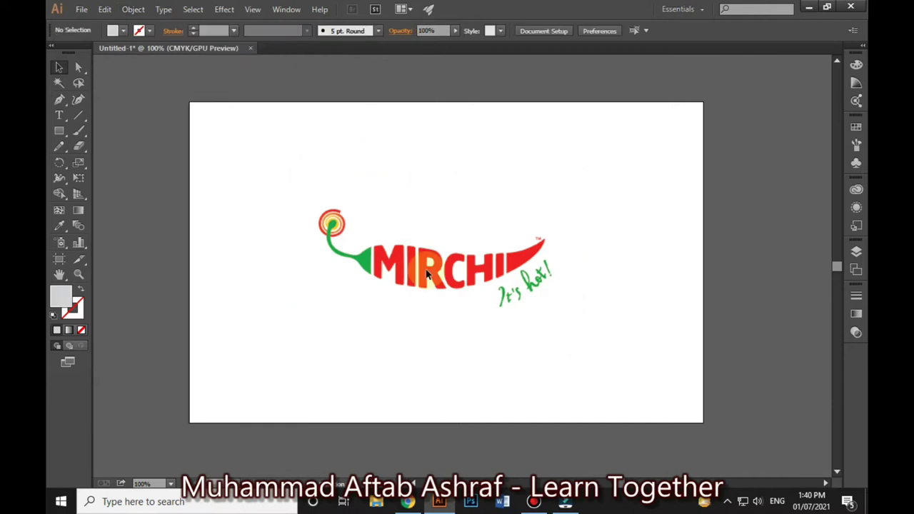
{"action": "scroll", "coordinate": [426, 273], "scroll_direction": "up", "scroll_amount": 2}
{"action": "scroll", "coordinate": [426, 274], "scroll_direction": "up", "scroll_amount": 3}
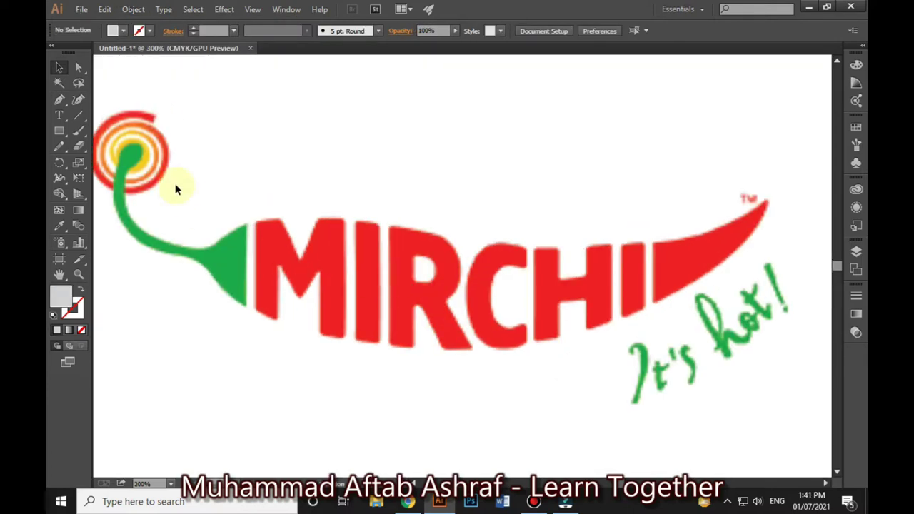
{"action": "left_click", "coordinate": [59, 99]}
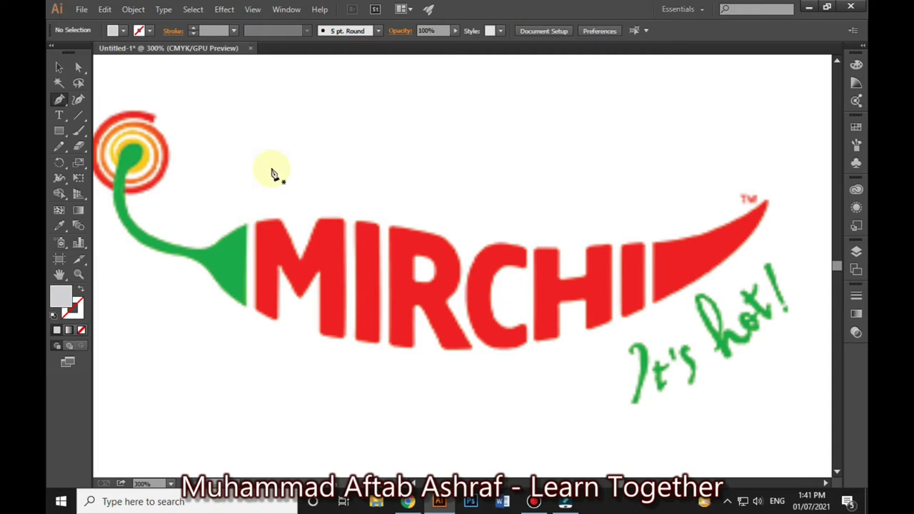
Trace a closed curved outline over the chili's red body, from stem to tip
{"action": "left_click", "coordinate": [251, 220]}
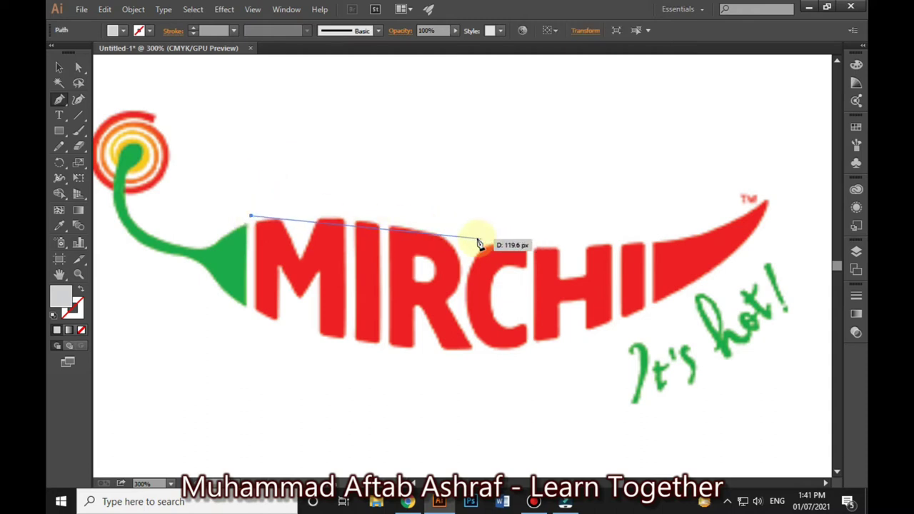
{"action": "left_click_drag", "start_coordinate": [464, 235], "coordinate": [578, 275]}
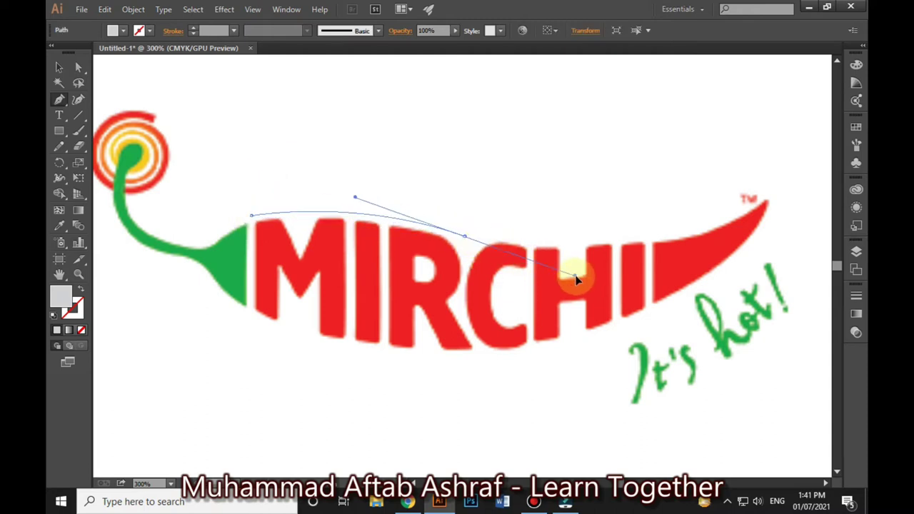
{"action": "left_click", "coordinate": [464, 235]}
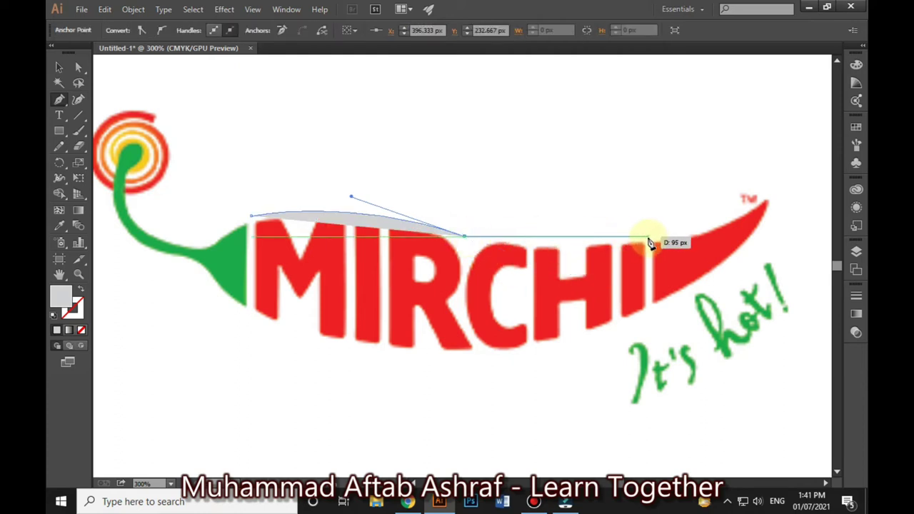
{"action": "left_click_drag", "start_coordinate": [646, 237], "coordinate": [732, 219]}
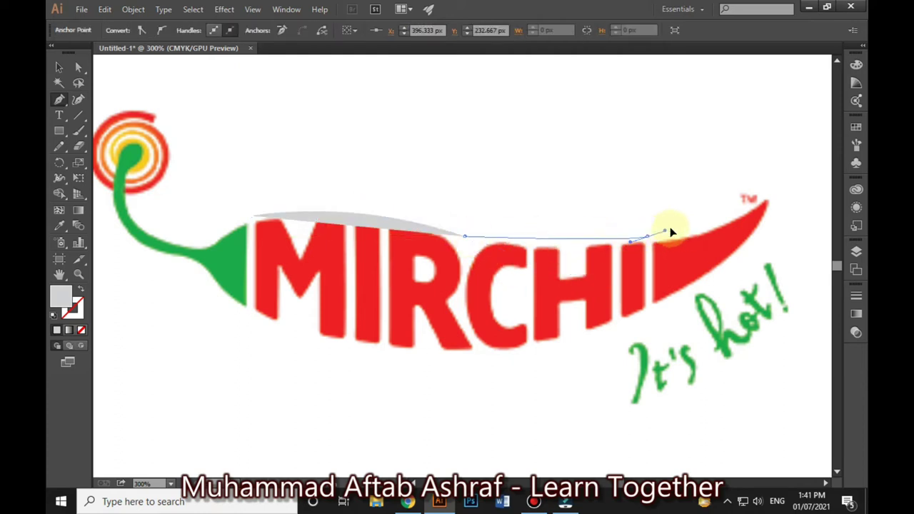
{"action": "left_click", "coordinate": [743, 216]}
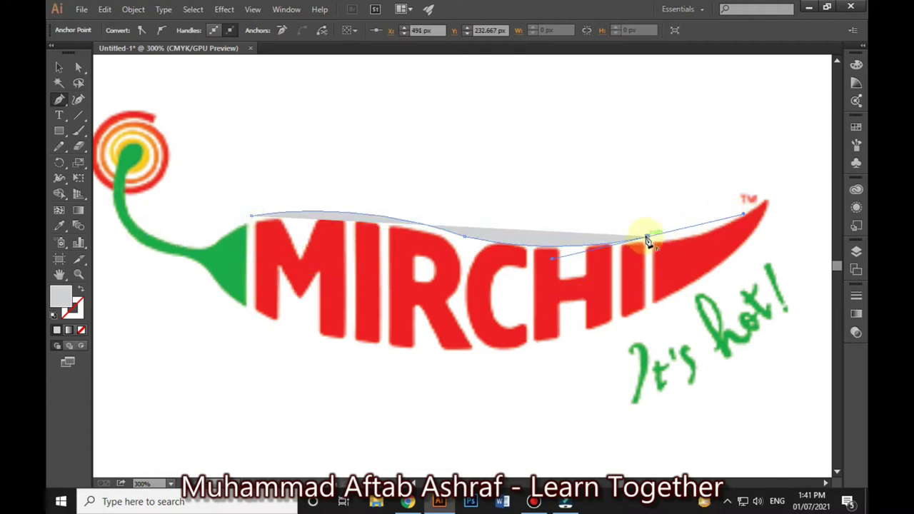
{"action": "left_click_drag", "start_coordinate": [647, 237], "coordinate": [648, 317]}
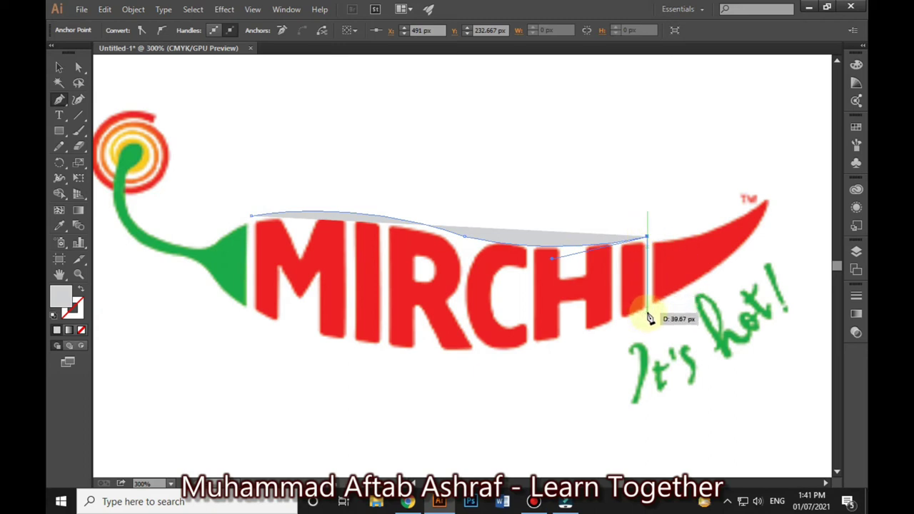
{"action": "left_click", "coordinate": [646, 311]}
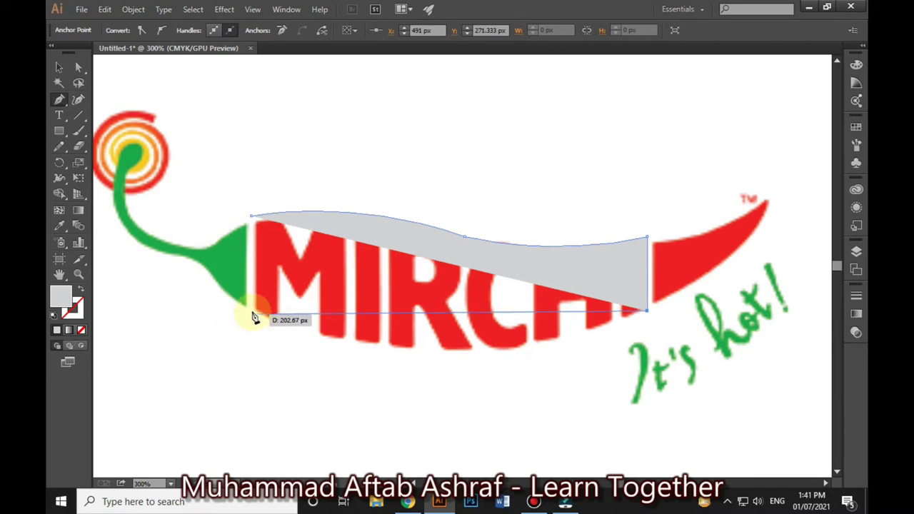
{"action": "left_click_drag", "start_coordinate": [250, 312], "coordinate": [104, 223]}
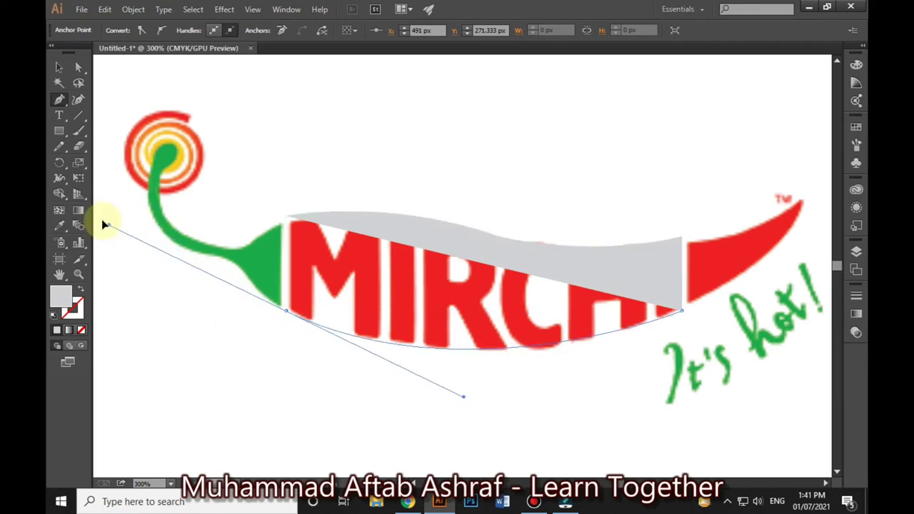
{"action": "mouse_move", "coordinate": [104, 224]}
{"action": "left_mouse_down"}
{"action": "mouse_move", "coordinate": [203, 218]}
{"action": "mouse_move", "coordinate": [195, 217]}
{"action": "left_mouse_up"}
{"action": "mouse_move", "coordinate": [412, 214]}
{"action": "left_mouse_down"}
{"action": "mouse_move", "coordinate": [491, 229]}
{"action": "mouse_move", "coordinate": [791, 251]}
{"action": "mouse_move", "coordinate": [799, 291]}
{"action": "mouse_move", "coordinate": [547, 347]}
{"action": "mouse_move", "coordinate": [414, 312]}
{"action": "left_mouse_up"}
{"action": "left_click", "coordinate": [414, 217]}
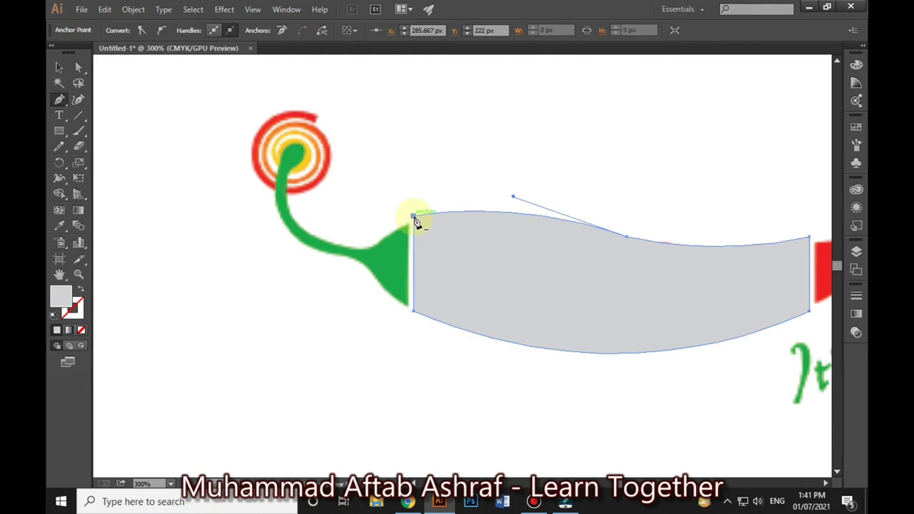
{"action": "key", "text": "ctrl+minus"}
{"action": "key", "text": "ctrl+minus"}
Move the grey shape left and type MIRCHI below it in black Impact
{"action": "left_click", "coordinate": [59, 67]}
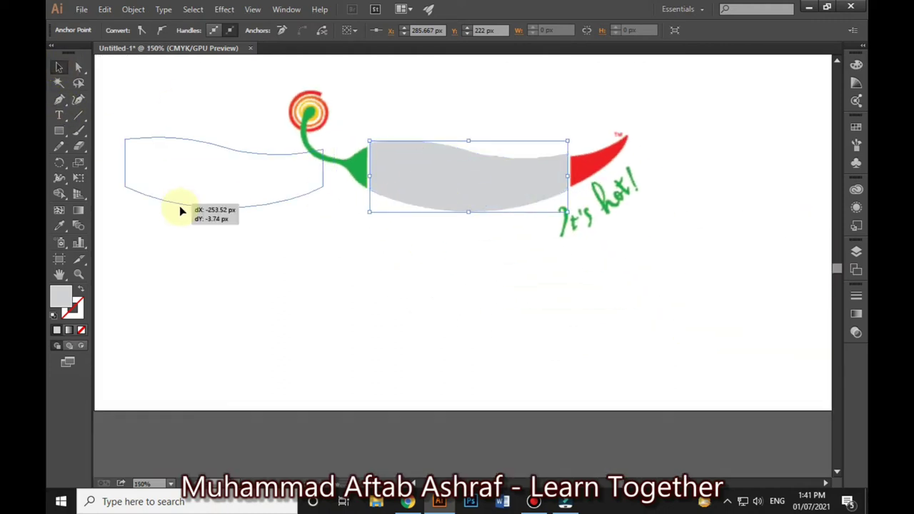
{"action": "left_click_drag", "start_coordinate": [424, 212], "coordinate": [162, 235]}
{"action": "left_click", "coordinate": [60, 117]}
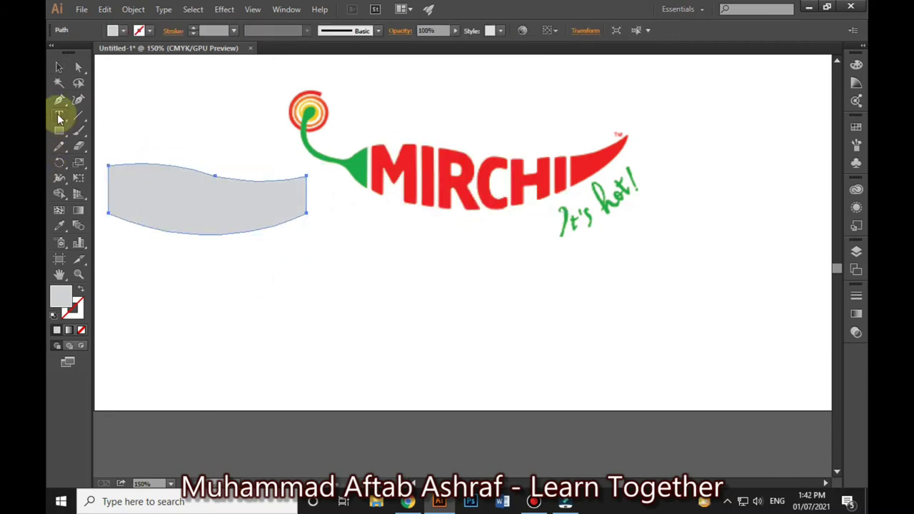
{"action": "left_click", "coordinate": [226, 311]}
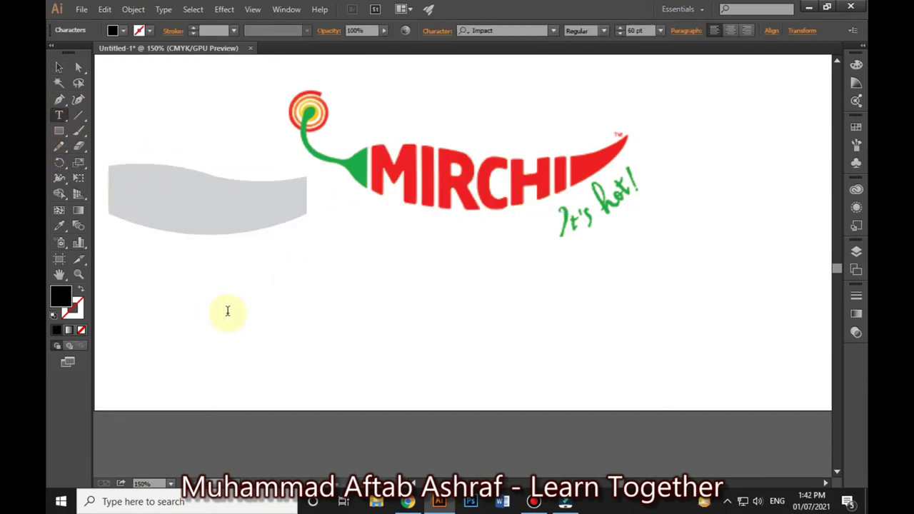
{"action": "type", "text": "MIR"}
{"action": "type", "text": "C"}
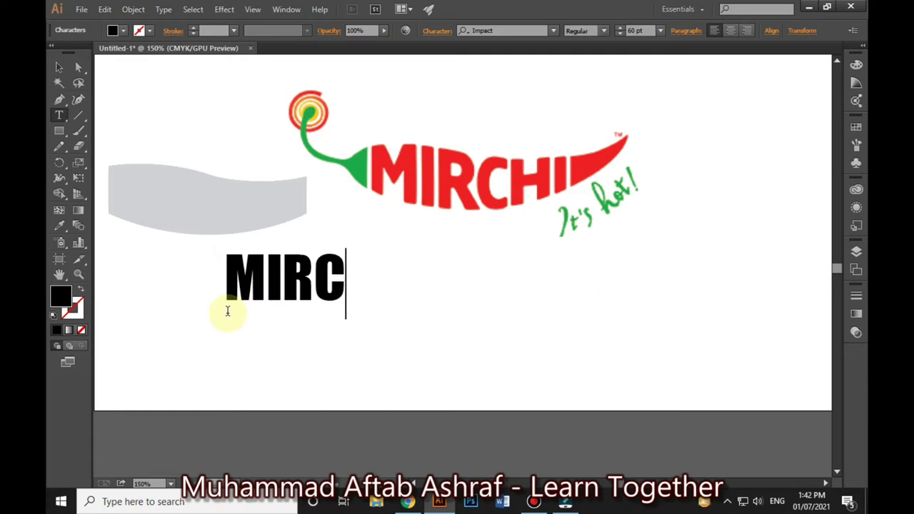
{"action": "type", "text": "HI"}
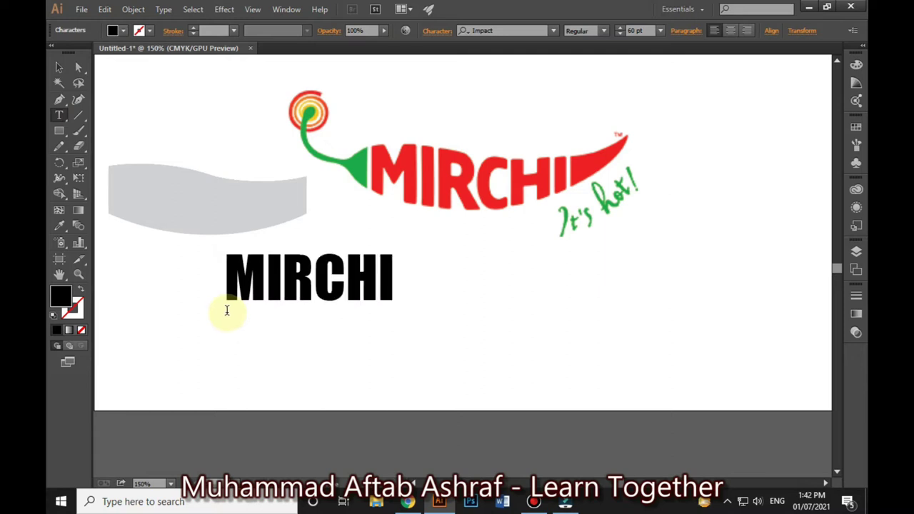
{"action": "left_click", "coordinate": [60, 67]}
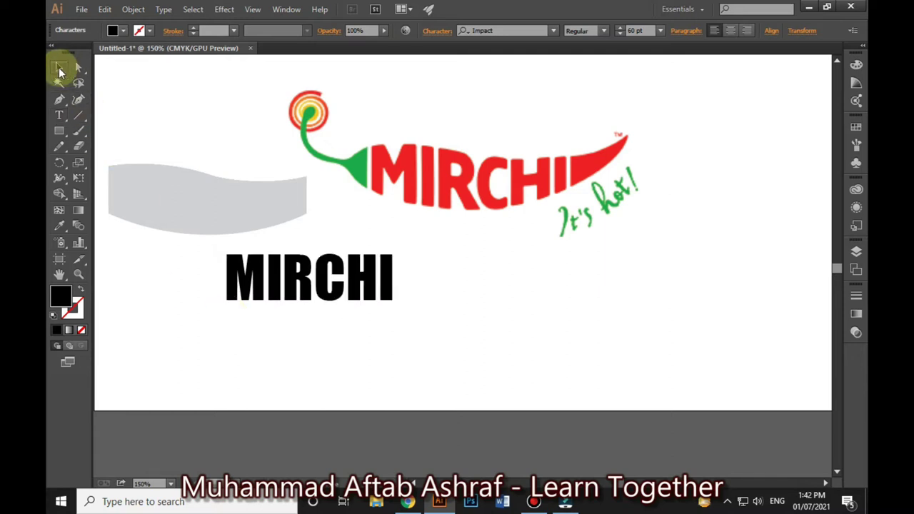
Bring the grey shape in front of MIRCHI and envelope the text into it
{"action": "right_click", "coordinate": [240, 235]}
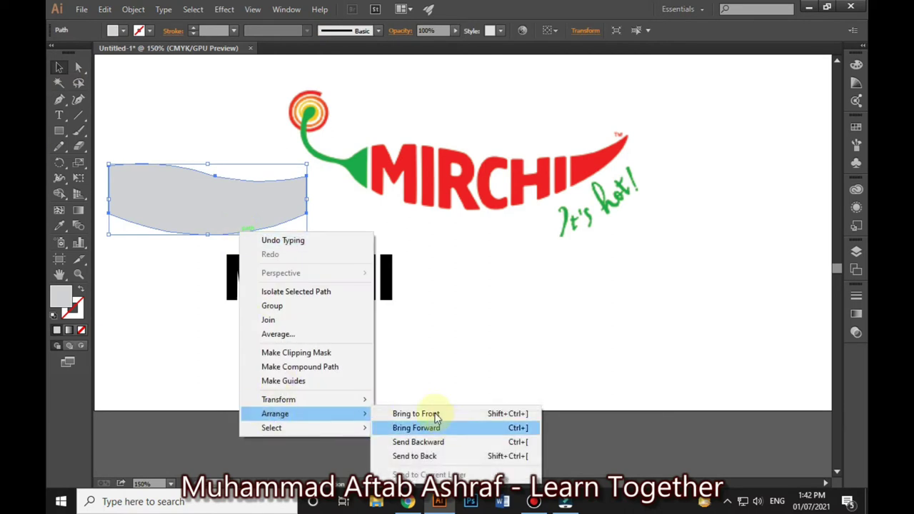
{"action": "left_click", "coordinate": [436, 414]}
{"action": "left_click_drag", "start_coordinate": [362, 335], "coordinate": [209, 214]}
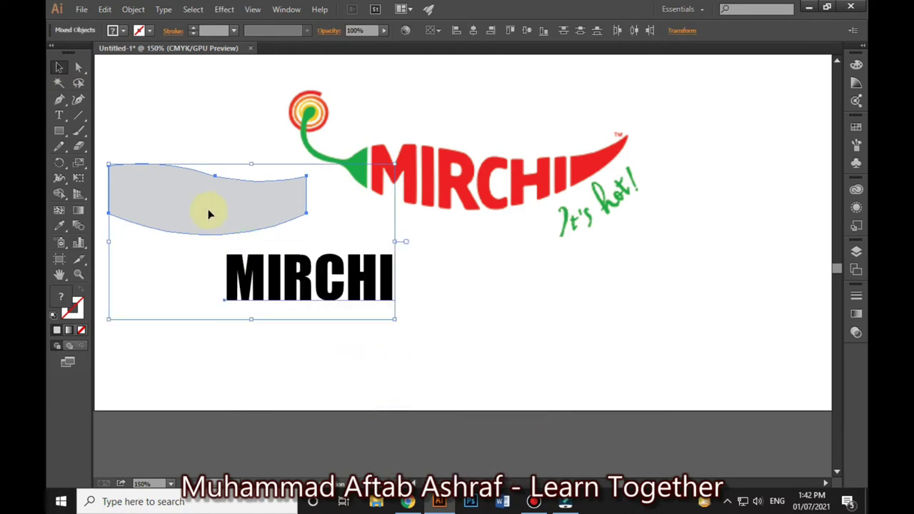
{"action": "left_click", "coordinate": [133, 10]}
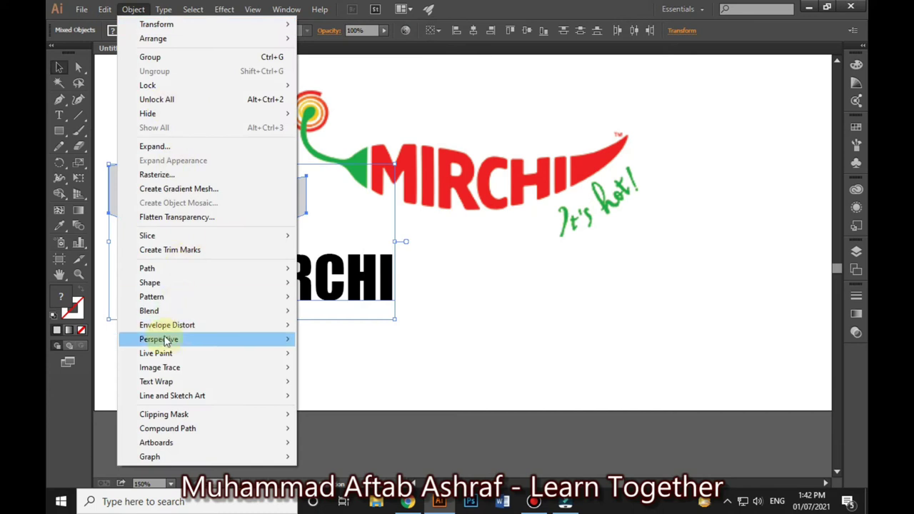
{"action": "mouse_move", "coordinate": [167, 325]}
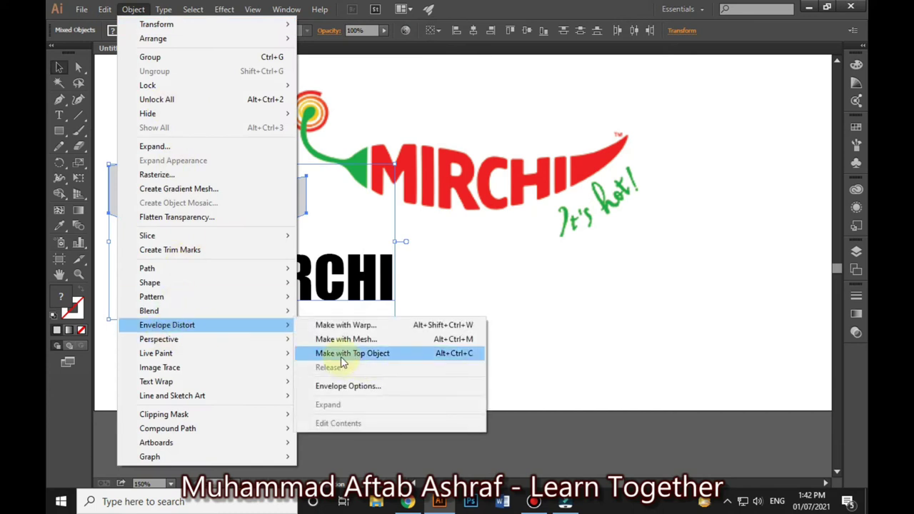
{"action": "left_click", "coordinate": [341, 357]}
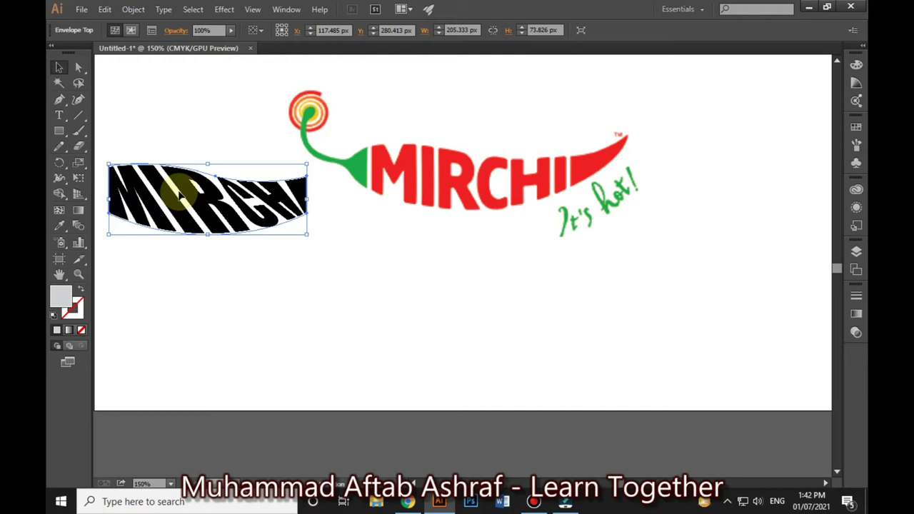
{"action": "left_click", "coordinate": [61, 212]}
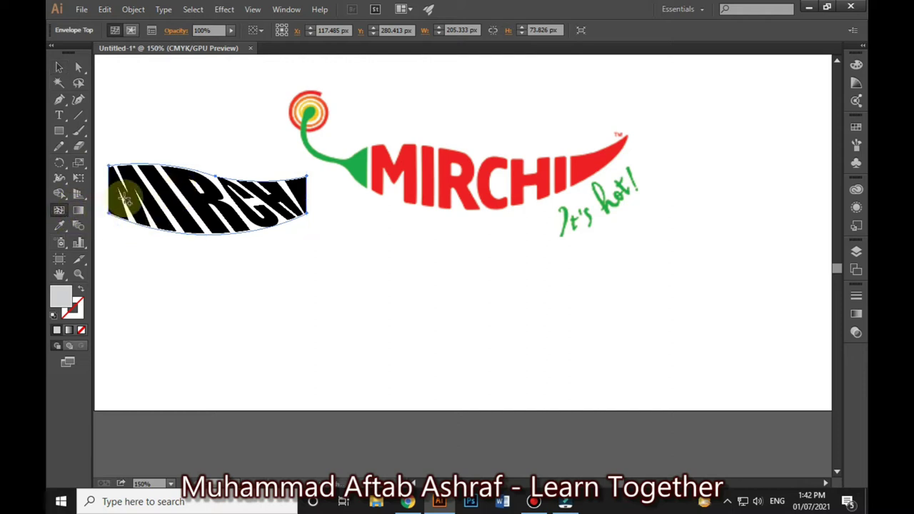
{"action": "left_click", "coordinate": [148, 203]}
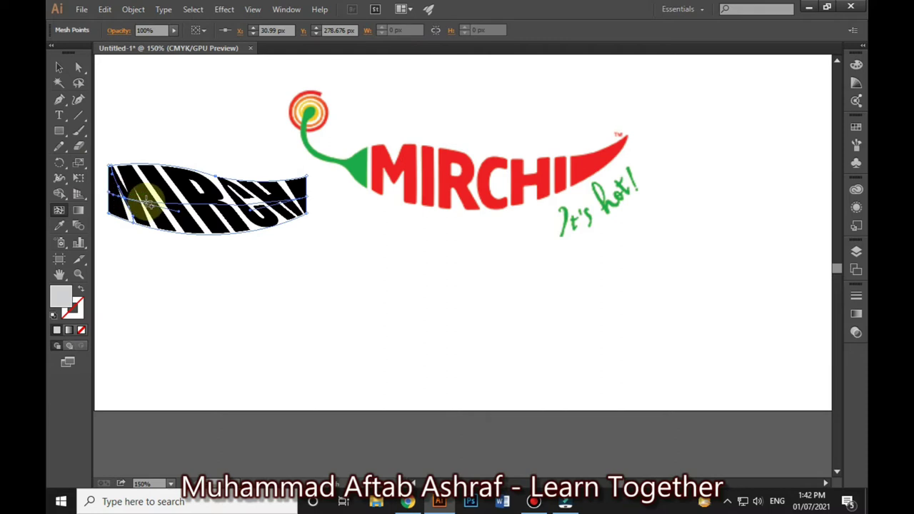
{"action": "key", "text": "ctrl+z"}
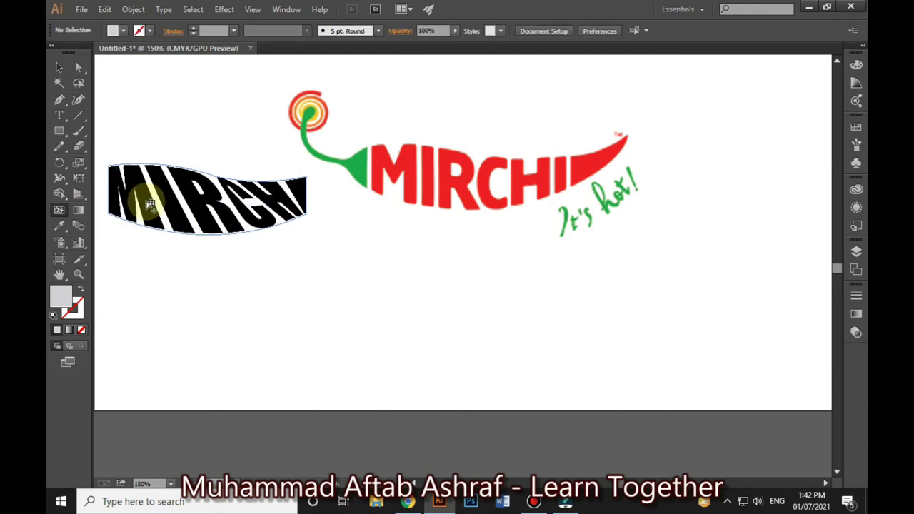
{"action": "left_click", "coordinate": [150, 205]}
{"action": "key", "text": "ctrl+z"}
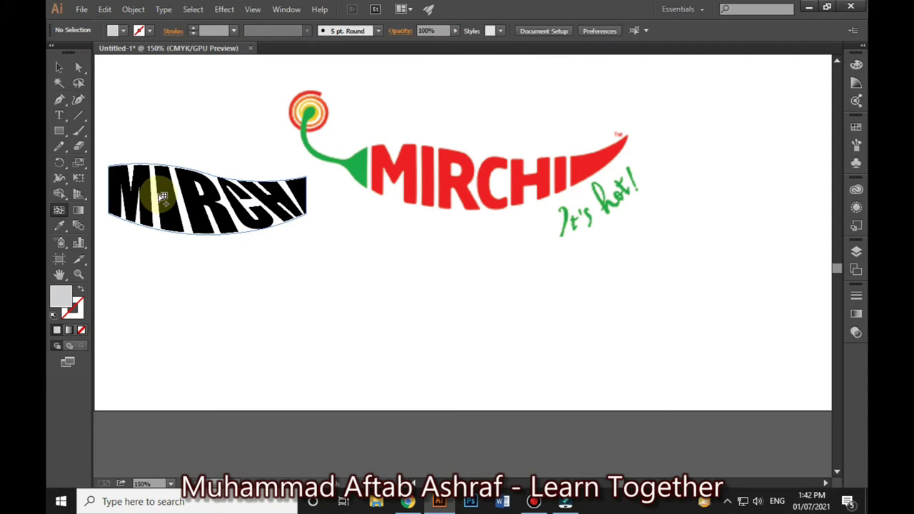
{"action": "left_click", "coordinate": [233, 217]}
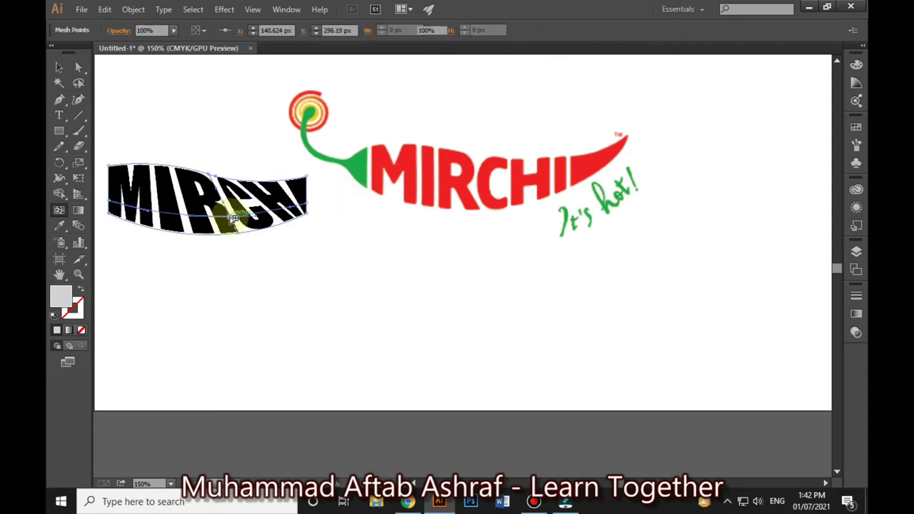
{"action": "key", "text": "ctrl+z"}
{"action": "left_click", "coordinate": [241, 199]}
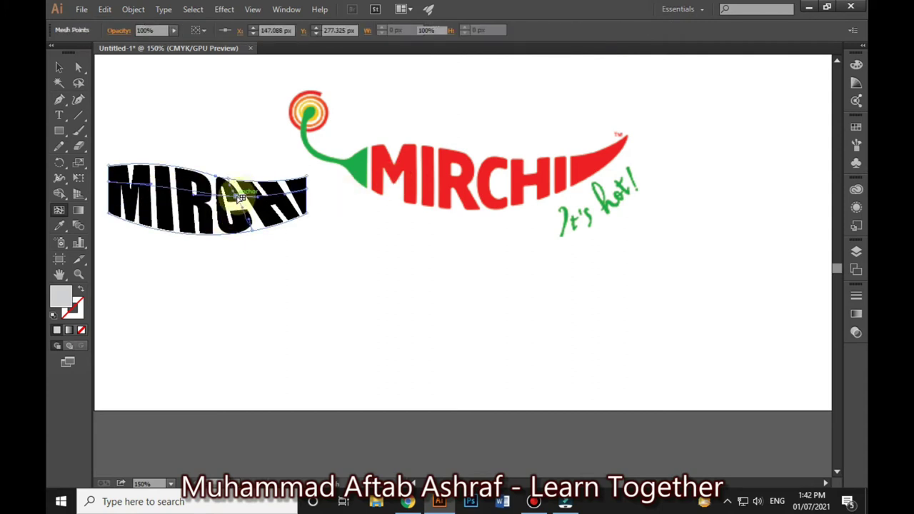
{"action": "key", "text": "ctrl+z"}
{"action": "left_click", "coordinate": [264, 208]}
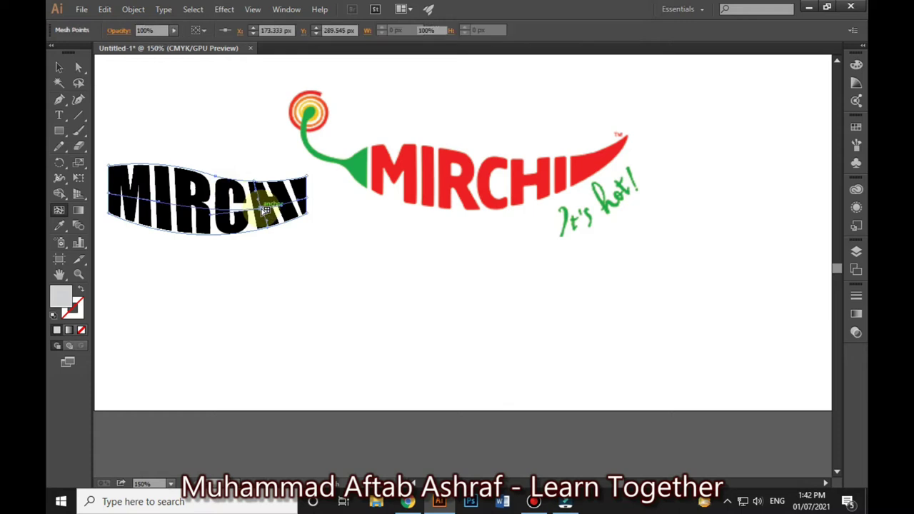
{"action": "key", "text": "ctrl+z"}
{"action": "left_click", "coordinate": [303, 209]}
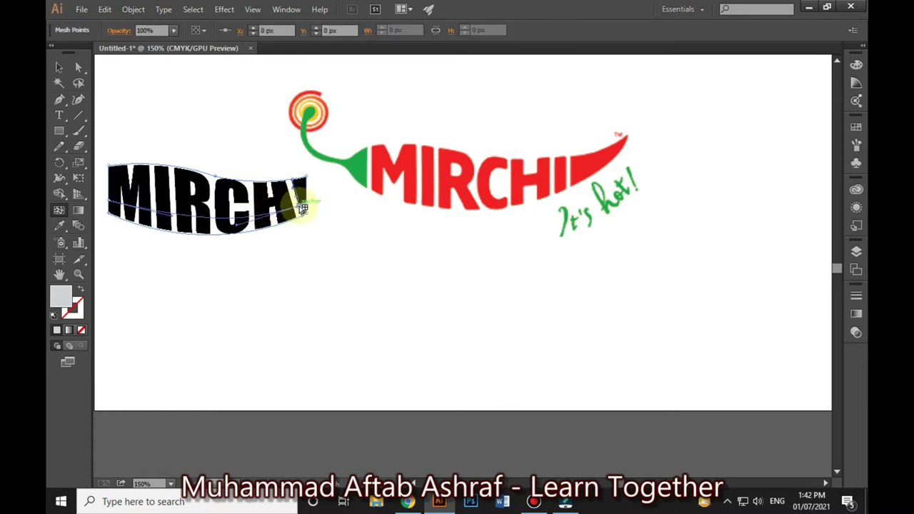
{"action": "key", "text": "ctrl+z"}
{"action": "left_click", "coordinate": [267, 209]}
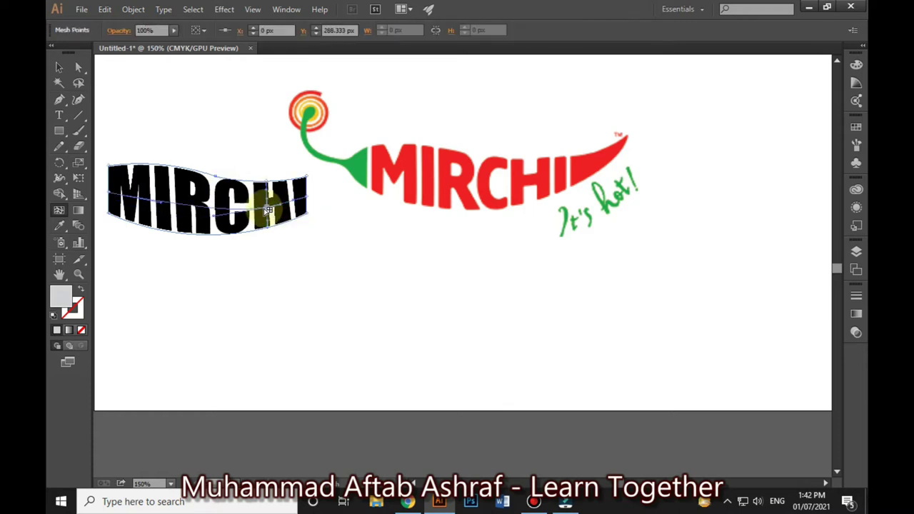
{"action": "key", "text": "ctrl+z"}
{"action": "left_click", "coordinate": [185, 214]}
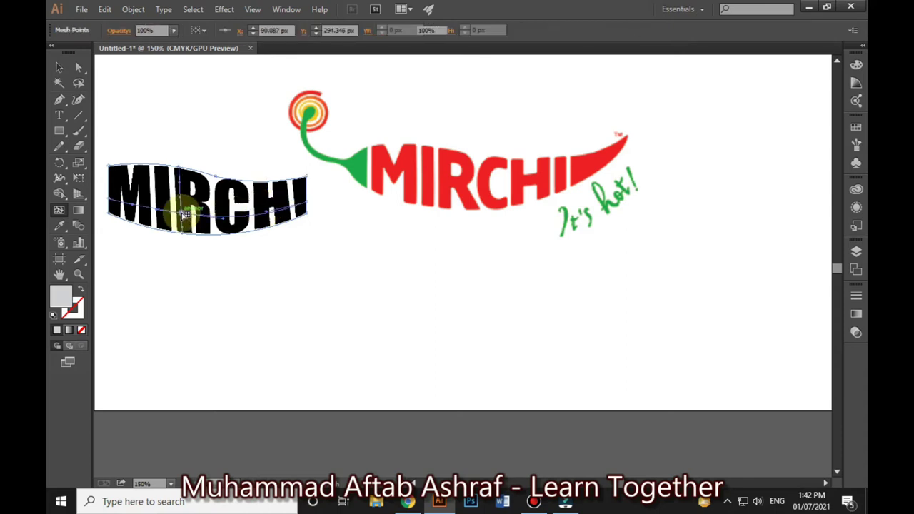
{"action": "key", "text": "ctrl+z"}
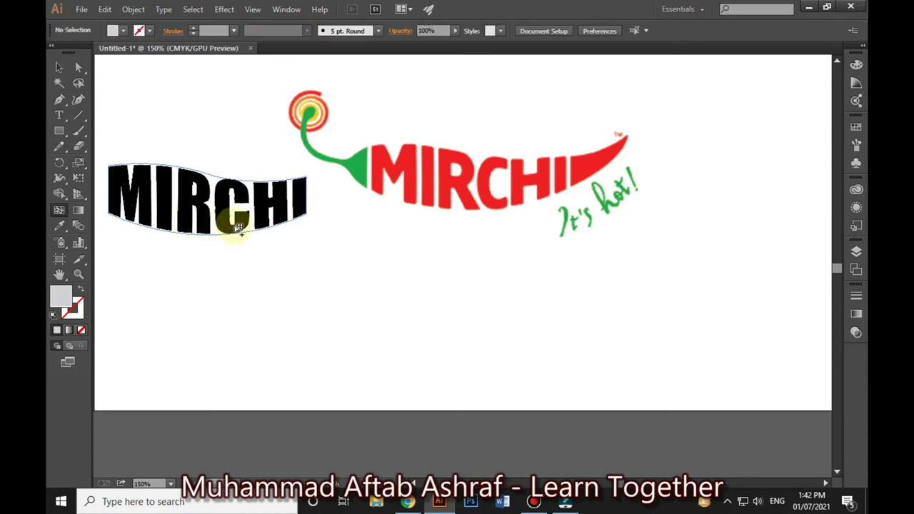
{"action": "left_click", "coordinate": [143, 184]}
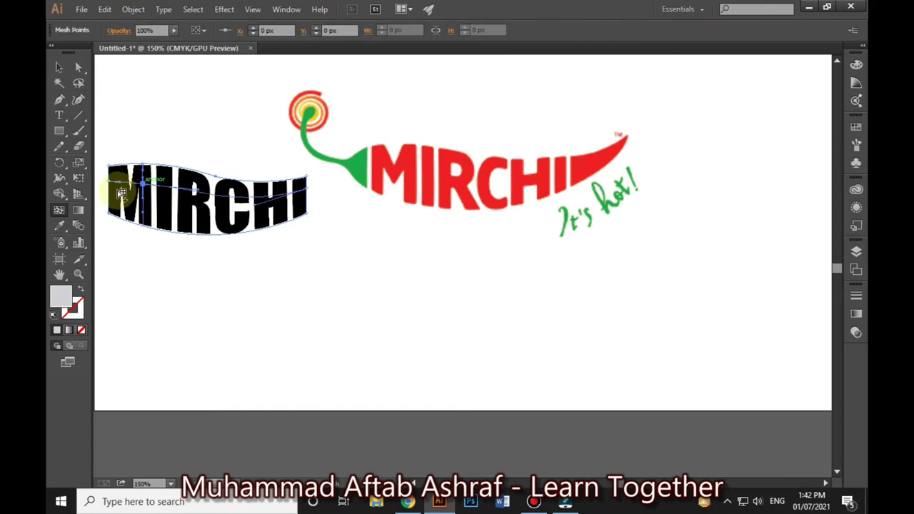
{"action": "key", "text": "ctrl+z"}
{"action": "key", "text": "ctrl+z"}
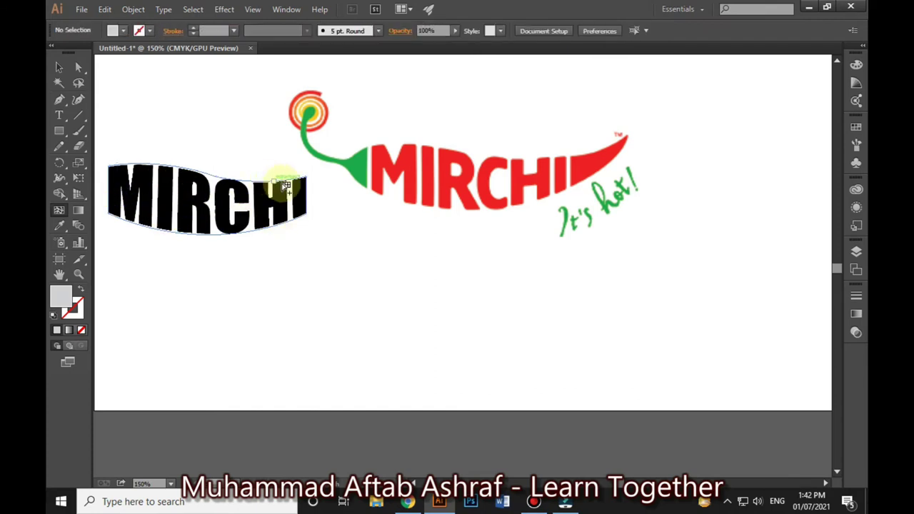
{"action": "left_click", "coordinate": [59, 67]}
Unlock all objects, move the reference logo aside and place MIRCHI on the artboard
{"action": "scroll", "coordinate": [211, 219], "scroll_direction": "down", "scroll_amount": 3}
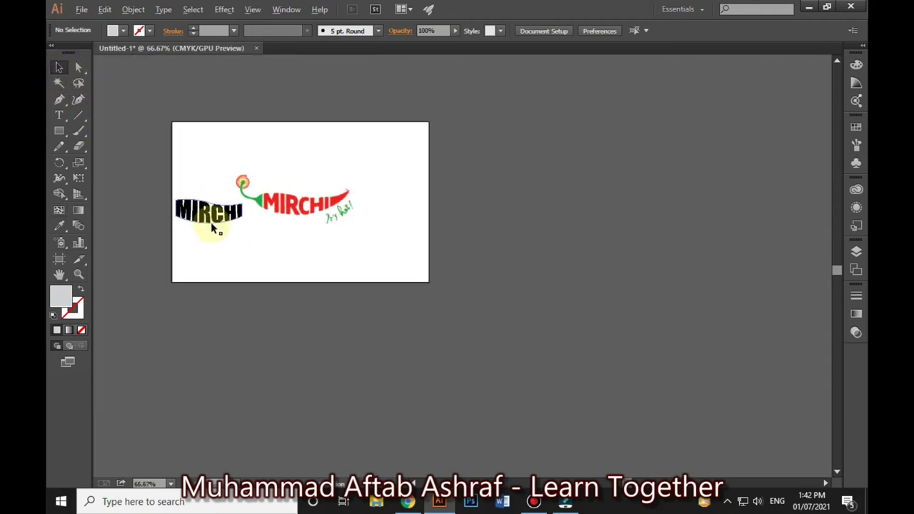
{"action": "left_click_drag", "start_coordinate": [227, 174], "coordinate": [271, 210]}
{"action": "left_click", "coordinate": [190, 85]}
{"action": "left_click", "coordinate": [133, 9]}
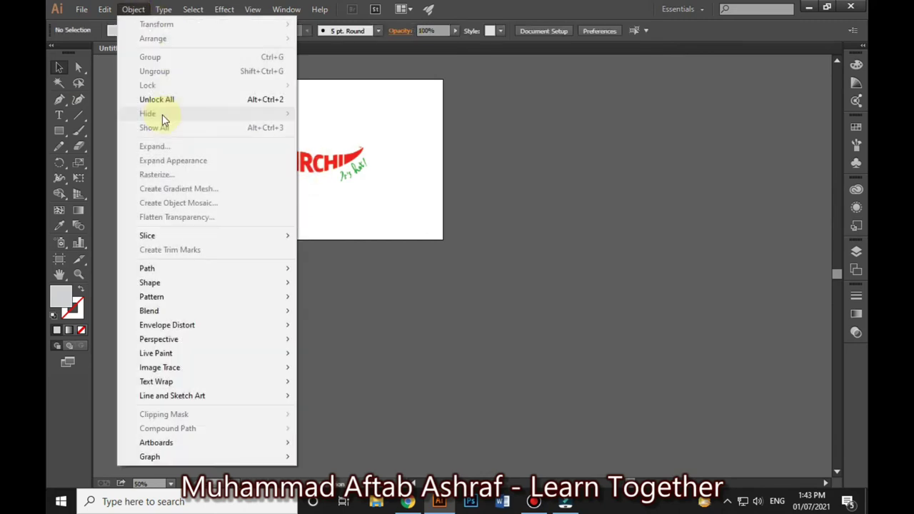
{"action": "left_click", "coordinate": [273, 103]}
{"action": "left_click_drag", "start_coordinate": [330, 139], "coordinate": [561, 205]}
{"action": "mouse_move", "coordinate": [279, 198]}
{"action": "left_mouse_down"}
{"action": "mouse_move", "coordinate": [279, 187]}
{"action": "mouse_move", "coordinate": [331, 150]}
{"action": "left_mouse_up"}
{"action": "key", "text": "ctrl+plus"}
{"action": "key", "text": "ctrl+plus"}
Edit the enveloped MIRCHI letters and fill them red
{"action": "double_click", "coordinate": [326, 230]}
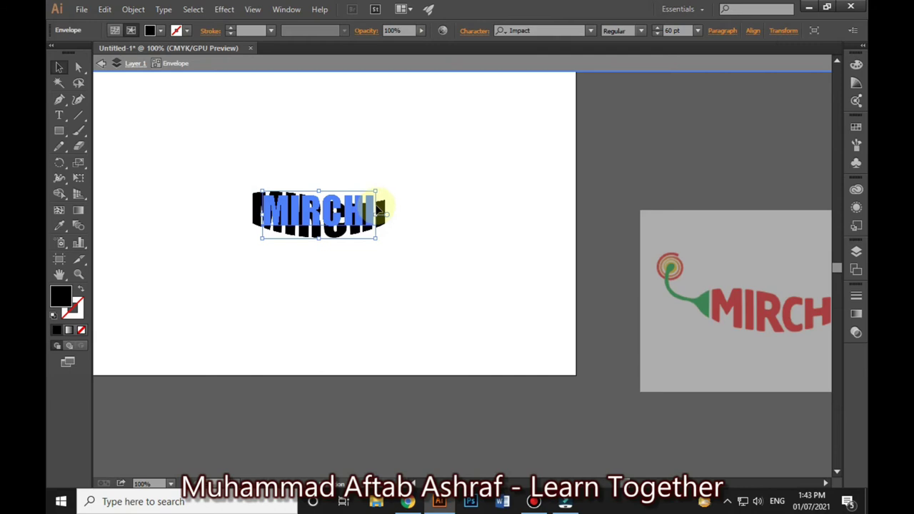
{"action": "key", "text": "t"}
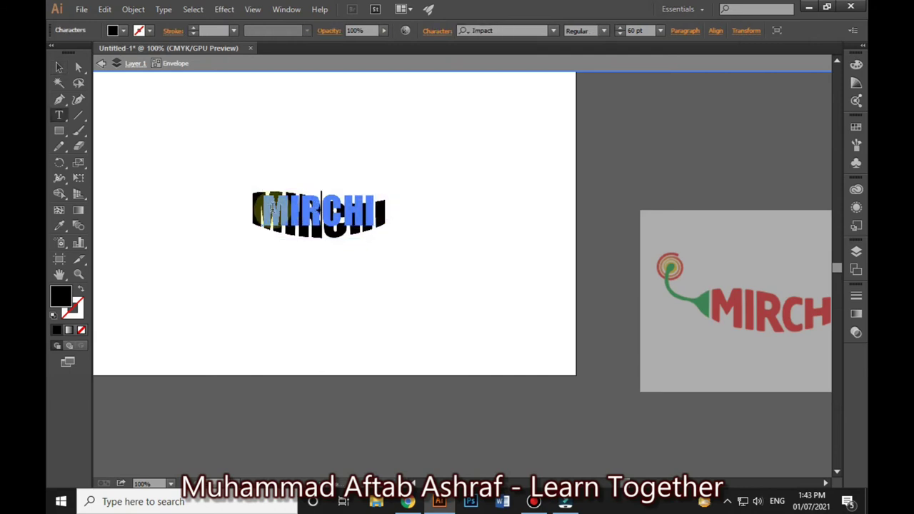
{"action": "left_click_drag", "start_coordinate": [257, 211], "coordinate": [404, 210]}
{"action": "left_click", "coordinate": [123, 30]}
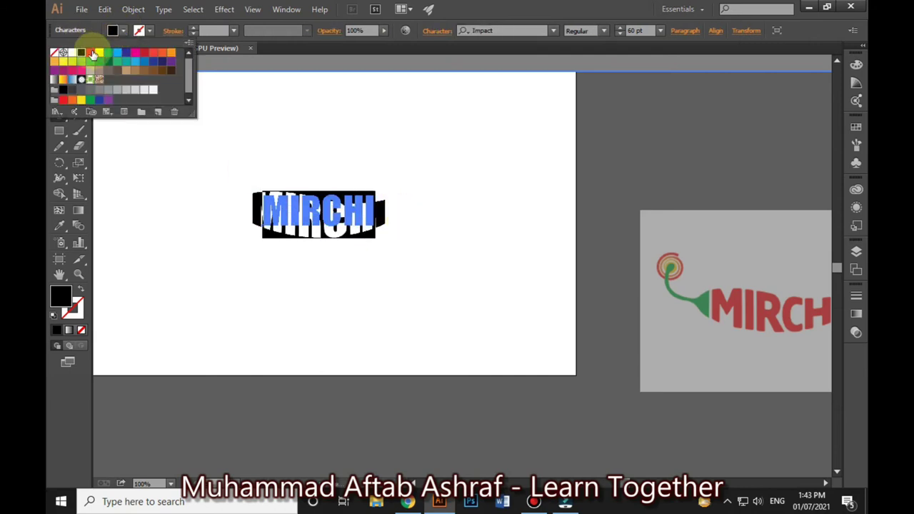
{"action": "left_click", "coordinate": [90, 52]}
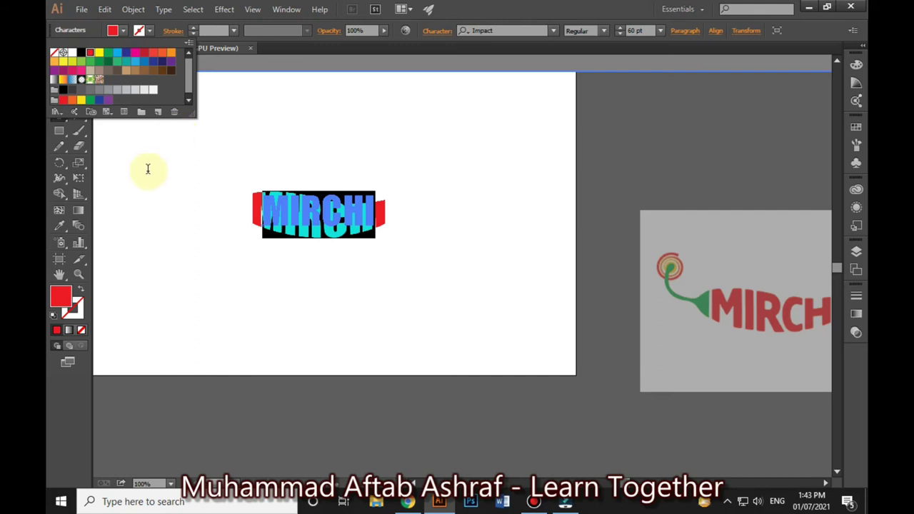
{"action": "left_click", "coordinate": [60, 66]}
{"action": "left_click", "coordinate": [375, 162]}
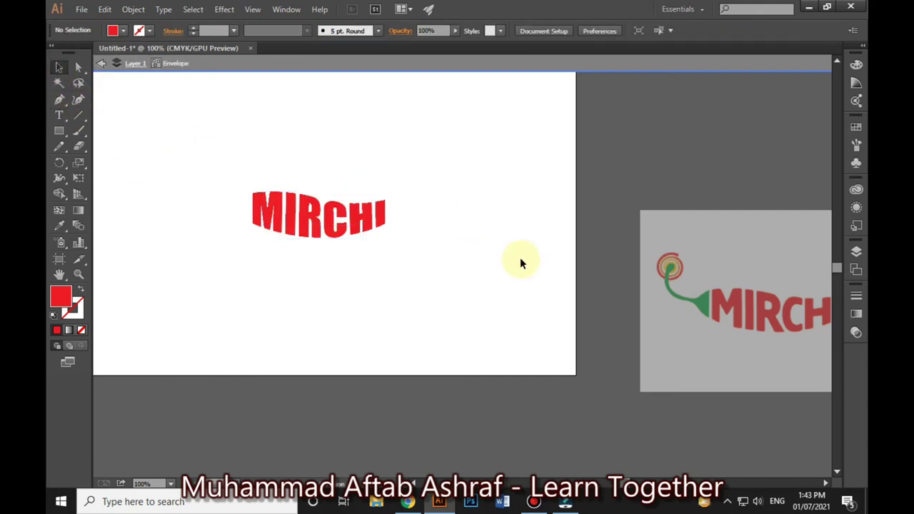
Start a no-fill pen path at the stem base and trace up the green stem
{"action": "double_click", "coordinate": [513, 222]}
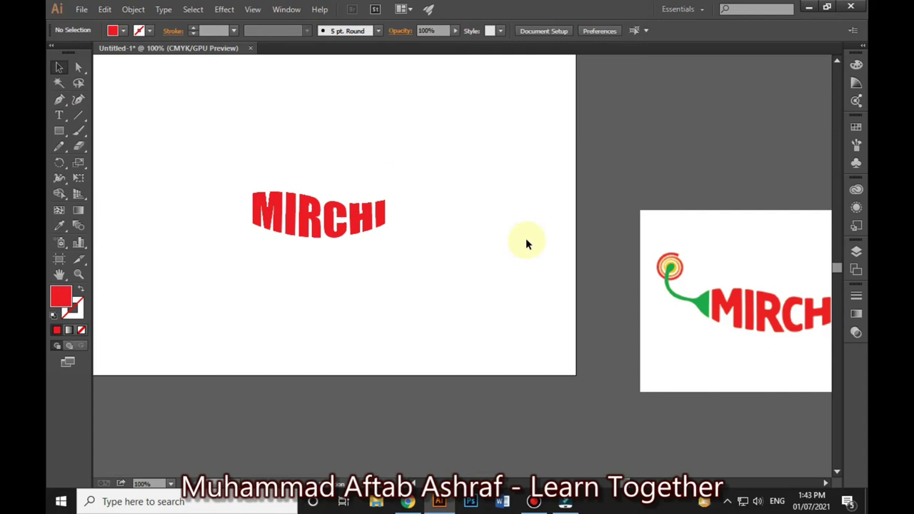
{"action": "left_click_drag", "start_coordinate": [641, 274], "coordinate": [443, 237]}
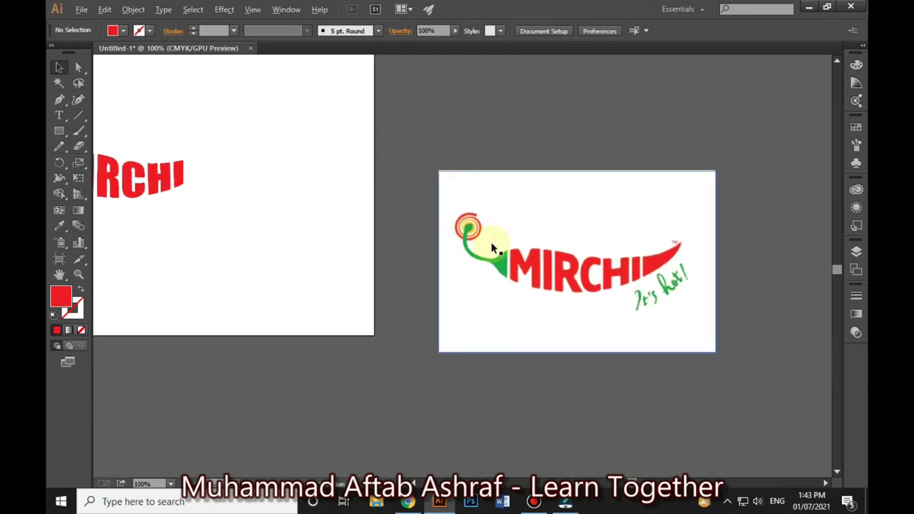
{"action": "scroll", "coordinate": [491, 241], "scroll_direction": "up", "scroll_amount": 3}
{"action": "left_click", "coordinate": [58, 100]}
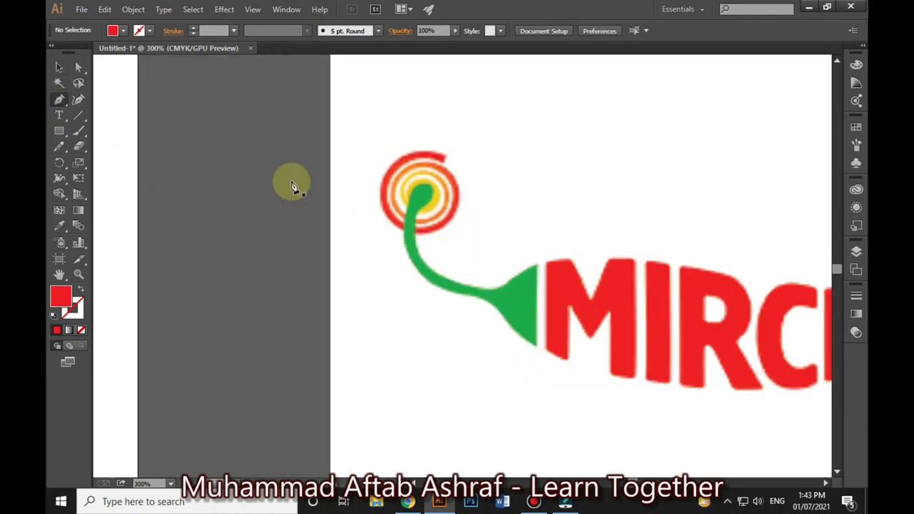
{"action": "left_click", "coordinate": [536, 267]}
{"action": "left_click_drag", "start_coordinate": [469, 286], "coordinate": [429, 284]}
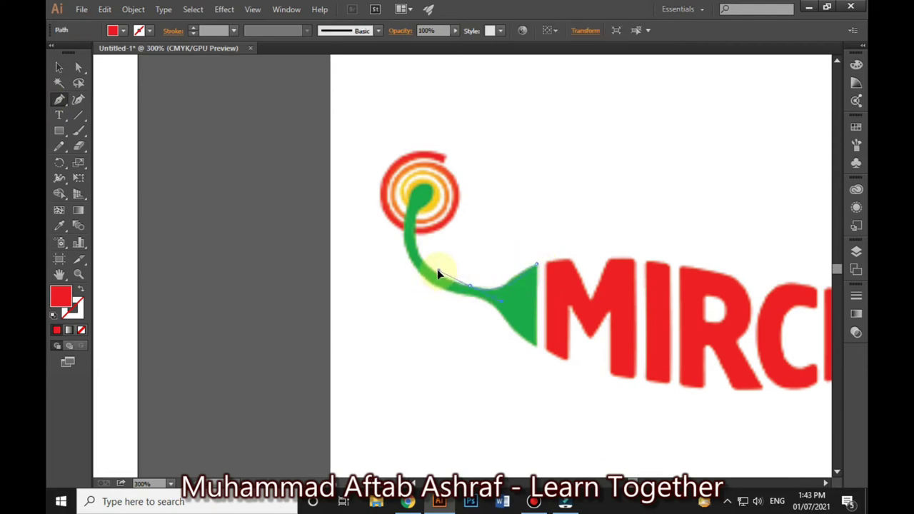
{"action": "left_click_drag", "start_coordinate": [438, 274], "coordinate": [219, 337]}
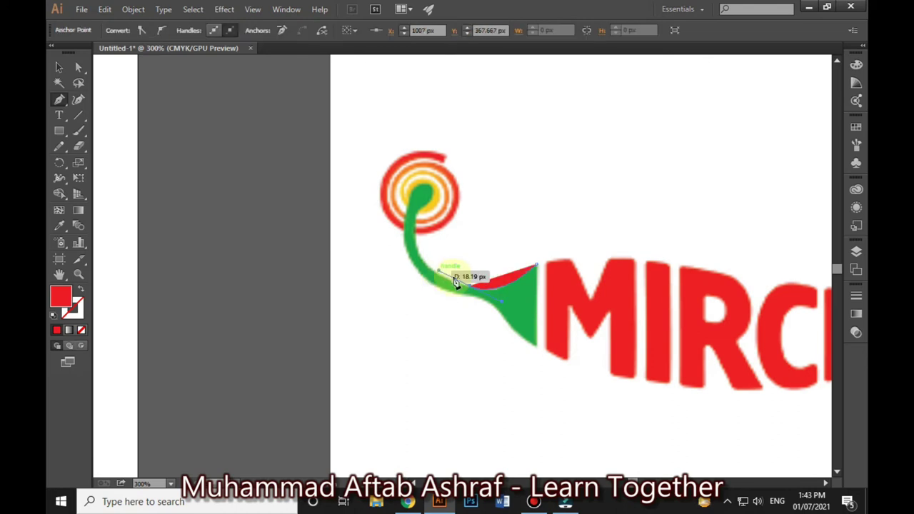
{"action": "left_click", "coordinate": [81, 330]}
{"action": "left_click_drag", "start_coordinate": [507, 293], "coordinate": [442, 281]}
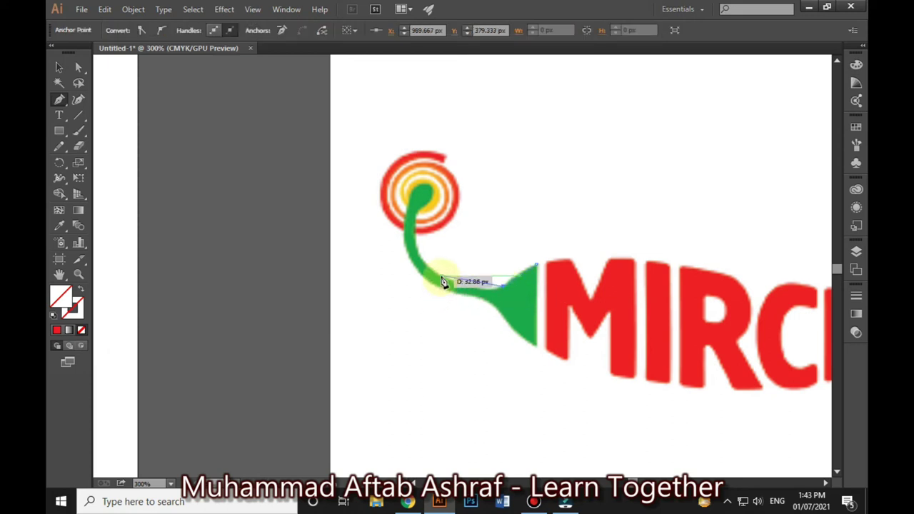
{"action": "mouse_move", "coordinate": [411, 258]}
{"action": "left_mouse_down"}
{"action": "mouse_move", "coordinate": [444, 277]}
{"action": "mouse_move", "coordinate": [420, 216]}
{"action": "left_mouse_up"}
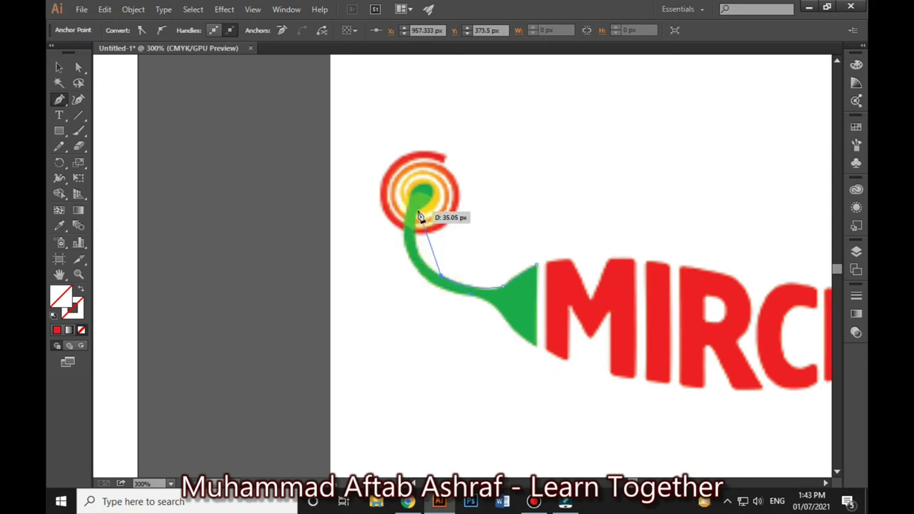
{"action": "left_click_drag", "start_coordinate": [430, 166], "coordinate": [434, 155]}
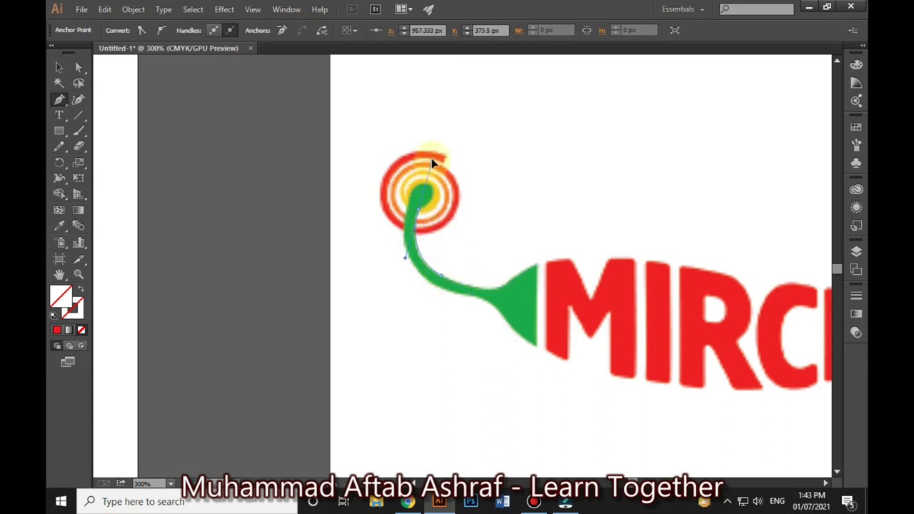
Trace the outline around the stem's rounded top and lower bend toward the flare
{"action": "left_click_drag", "start_coordinate": [418, 209], "coordinate": [420, 211]}
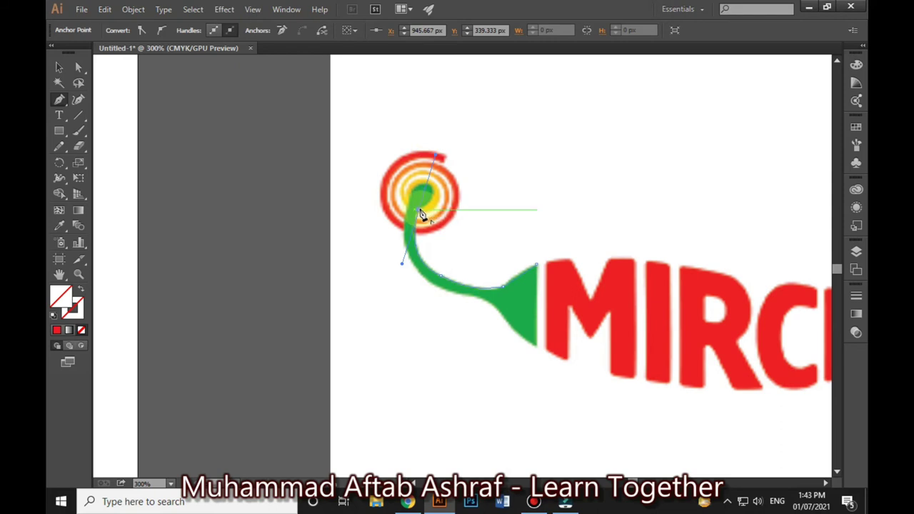
{"action": "scroll", "coordinate": [440, 198], "scroll_direction": "up", "scroll_amount": 4}
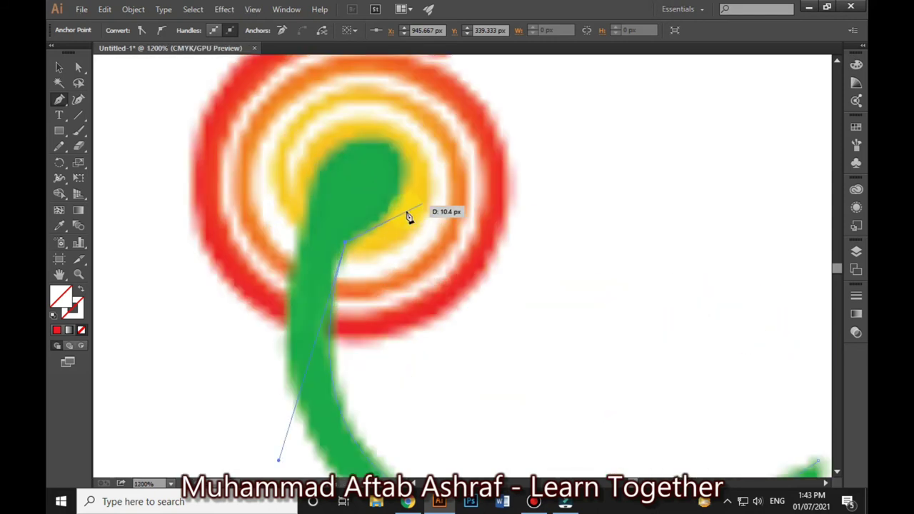
{"action": "left_click_drag", "start_coordinate": [421, 214], "coordinate": [364, 98]}
{"action": "left_click_drag", "start_coordinate": [396, 154], "coordinate": [303, 241]}
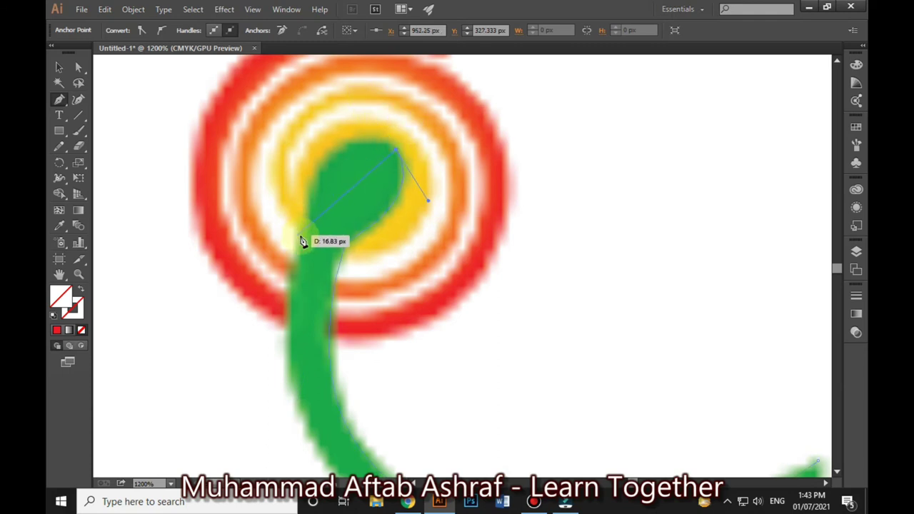
{"action": "left_click_drag", "start_coordinate": [292, 379], "coordinate": [286, 377]}
{"action": "mouse_move", "coordinate": [300, 236]}
{"action": "left_mouse_down"}
{"action": "mouse_move", "coordinate": [320, 265]}
{"action": "mouse_move", "coordinate": [409, 315]}
{"action": "left_mouse_up"}
{"action": "scroll", "coordinate": [323, 278], "scroll_direction": "down", "scroll_amount": 3}
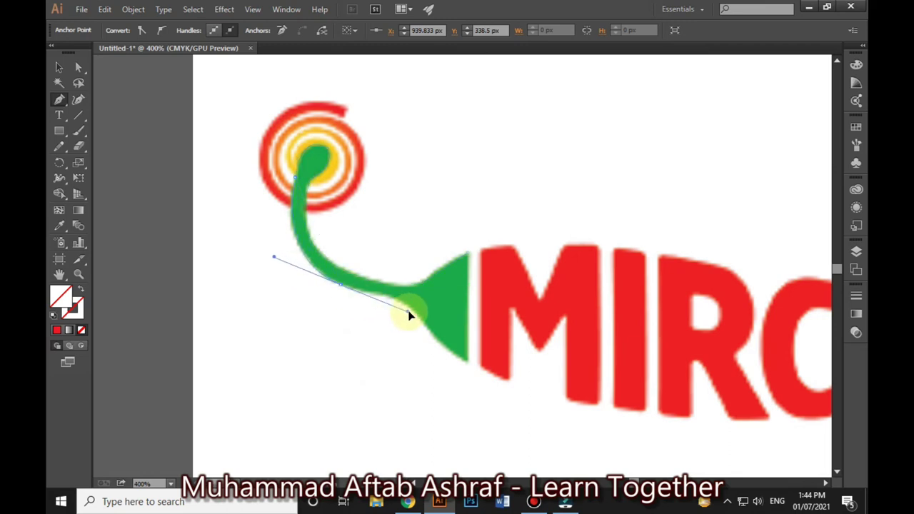
{"action": "left_click_drag", "start_coordinate": [416, 329], "coordinate": [413, 325]}
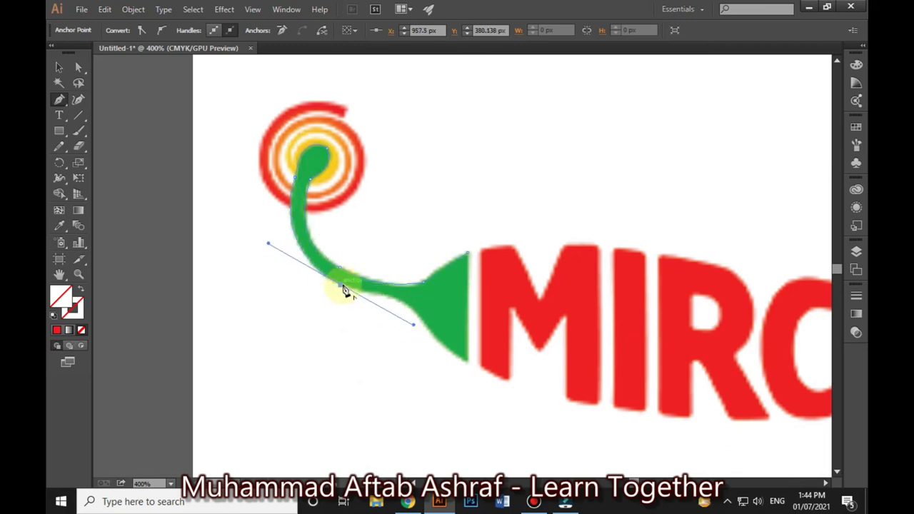
{"action": "mouse_move", "coordinate": [342, 289]}
{"action": "left_mouse_down"}
{"action": "mouse_move", "coordinate": [419, 321]}
{"action": "mouse_move", "coordinate": [380, 300]}
{"action": "left_mouse_up"}
{"action": "scroll", "coordinate": [378, 298], "scroll_direction": "up", "scroll_amount": 3}
{"action": "left_click_drag", "start_coordinate": [331, 281], "coordinate": [359, 283]}
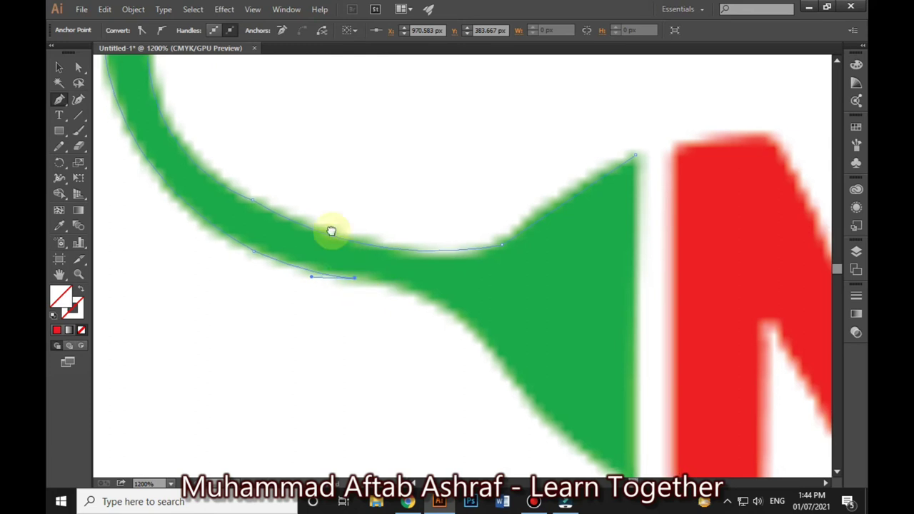
{"action": "left_click_drag", "start_coordinate": [356, 283], "coordinate": [317, 209]}
Trace the stem's flared end with sharp corner anchors
{"action": "left_click_drag", "start_coordinate": [475, 311], "coordinate": [546, 427]}
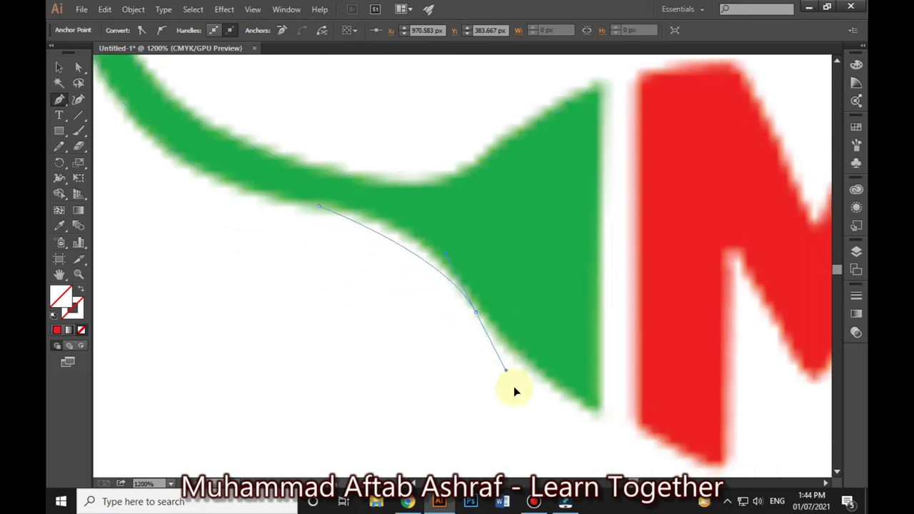
{"action": "left_click", "coordinate": [476, 311]}
{"action": "left_click_drag", "start_coordinate": [436, 312], "coordinate": [446, 313]}
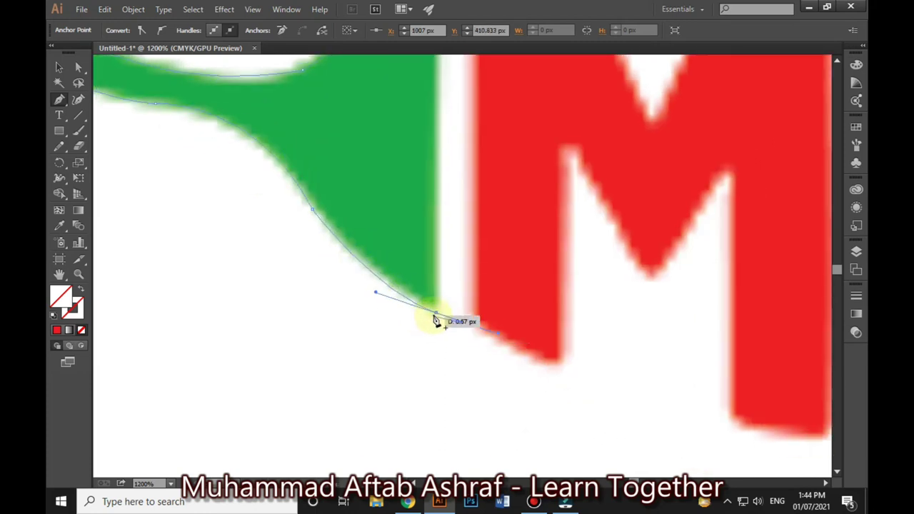
{"action": "left_click", "coordinate": [436, 312]}
{"action": "scroll", "coordinate": [422, 245], "scroll_direction": "down", "scroll_amount": 2}
{"action": "left_click_drag", "start_coordinate": [421, 245], "coordinate": [388, 301]}
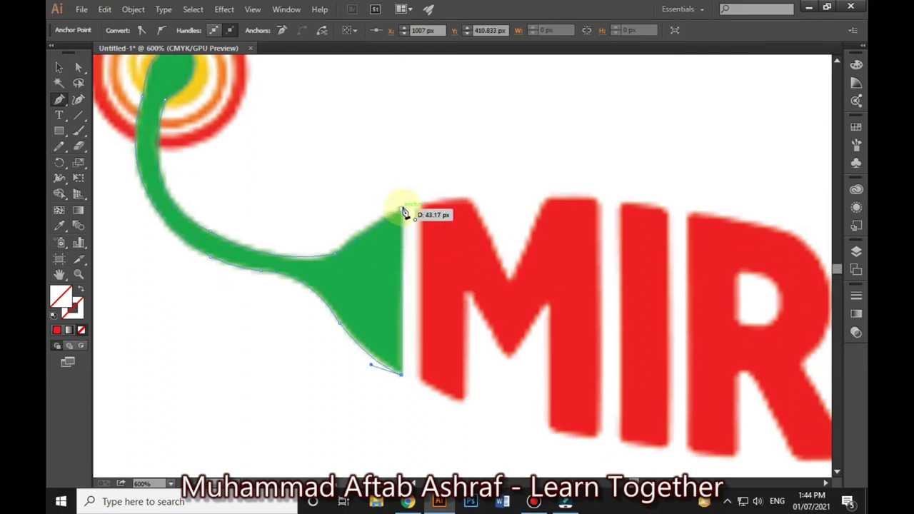
{"action": "scroll", "coordinate": [496, 245], "scroll_direction": "down", "scroll_amount": 3}
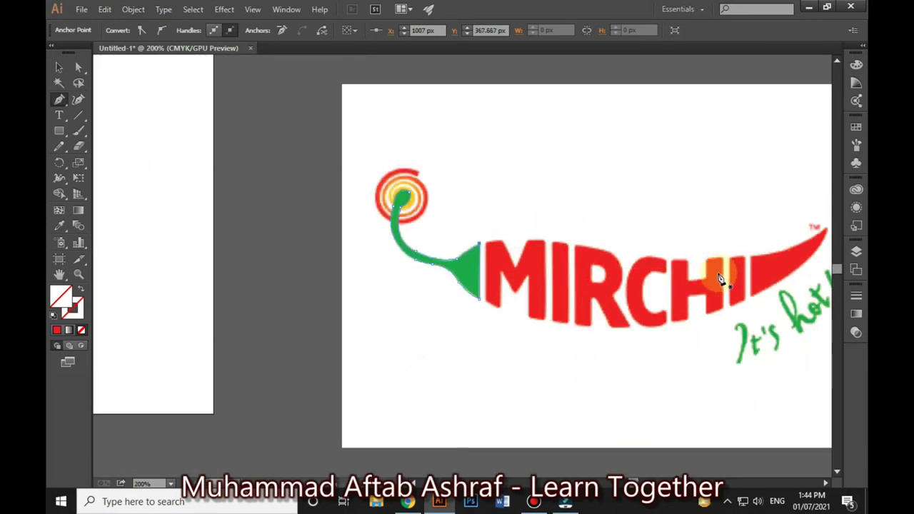
Trace the red chili tip as a closed outline with a sharp point, then move the reference logo aside
{"action": "left_click_drag", "start_coordinate": [660, 276], "coordinate": [438, 261]}
{"action": "scroll", "coordinate": [473, 254], "scroll_direction": "up", "scroll_amount": 3}
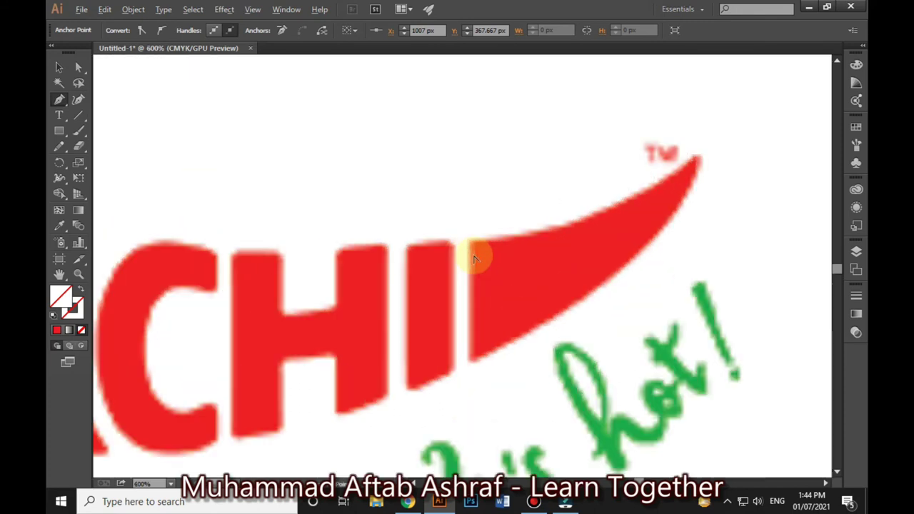
{"action": "left_click", "coordinate": [391, 235]}
{"action": "left_click", "coordinate": [391, 354]}
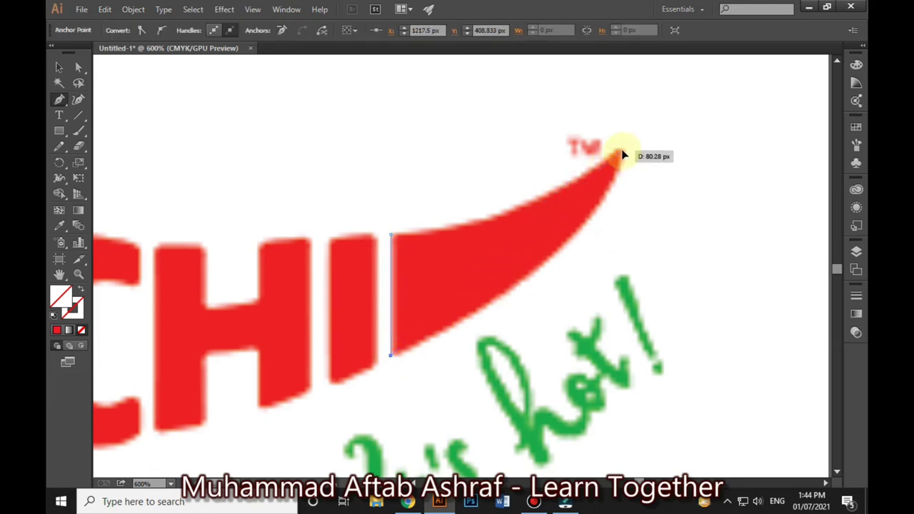
{"action": "left_click_drag", "start_coordinate": [622, 150], "coordinate": [649, 141]}
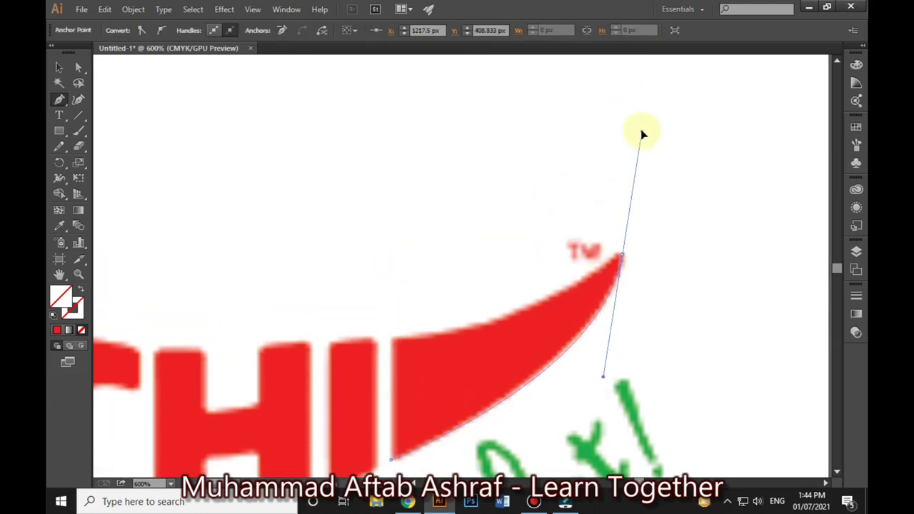
{"action": "left_click", "coordinate": [622, 254]}
{"action": "left_click_drag", "start_coordinate": [390, 341], "coordinate": [289, 336]}
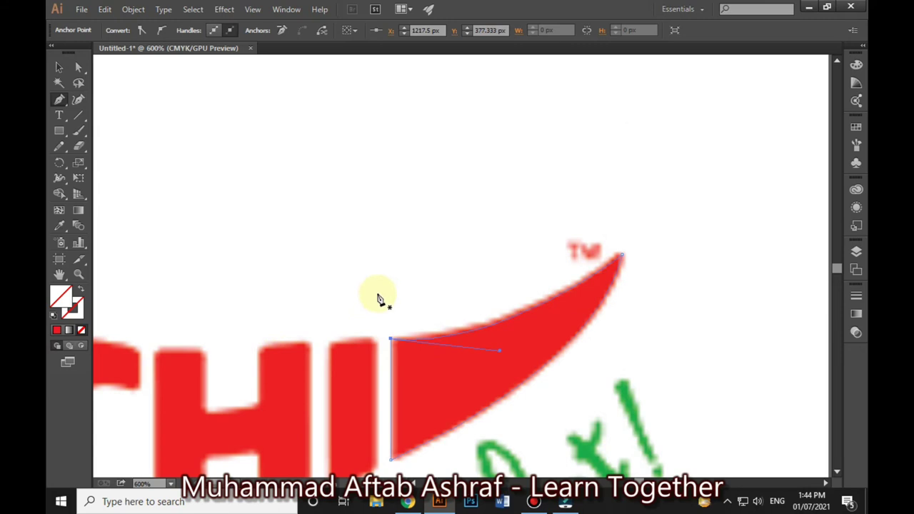
{"action": "scroll", "coordinate": [378, 292], "scroll_direction": "down", "scroll_amount": 4}
{"action": "left_click_drag", "start_coordinate": [316, 259], "coordinate": [699, 227]}
{"action": "left_click", "coordinate": [58, 70]}
{"action": "left_click_drag", "start_coordinate": [797, 256], "coordinate": [785, 296]}
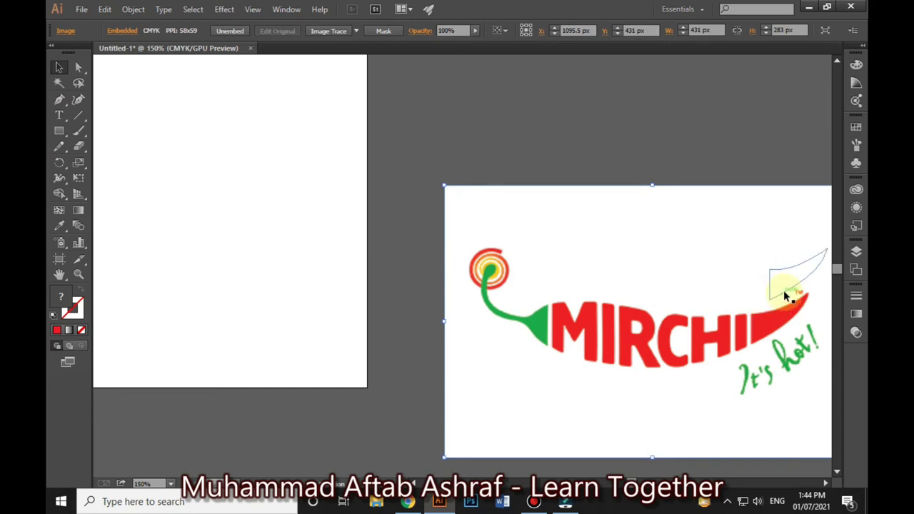
Move the traced tip and stem outlines onto the artboard above the MIRCHI text
{"action": "key", "text": "ctrl+z"}
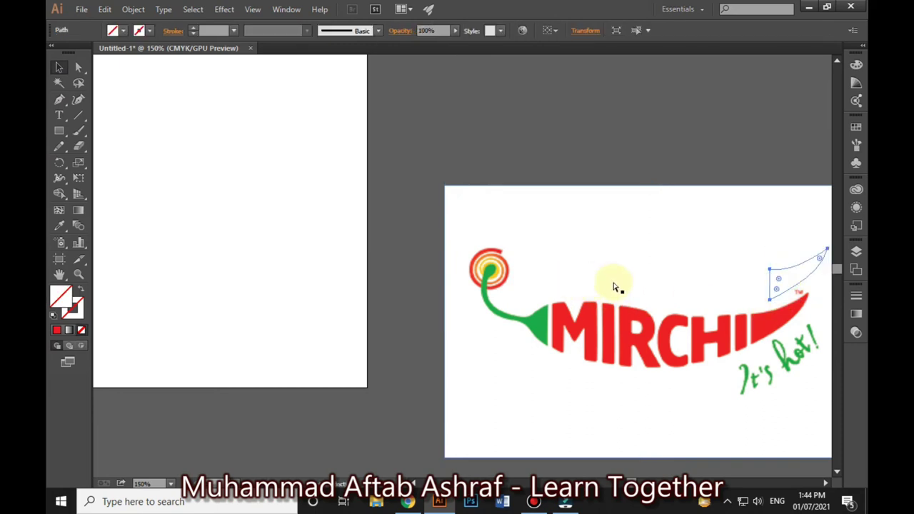
{"action": "key", "text": "ctrl+z"}
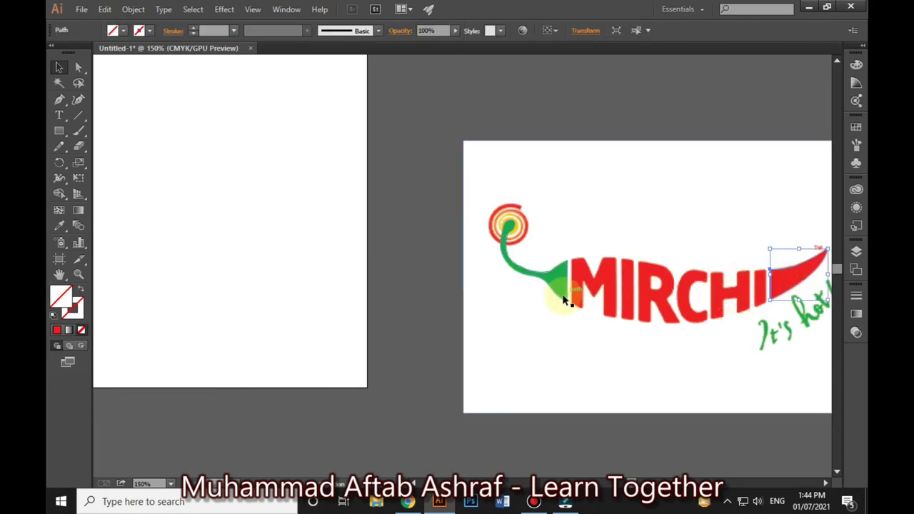
{"action": "left_click", "coordinate": [559, 295]}
{"action": "scroll", "coordinate": [465, 326], "scroll_direction": "down", "scroll_amount": 2}
{"action": "mouse_move", "coordinate": [465, 326]}
{"action": "left_mouse_down"}
{"action": "mouse_move", "coordinate": [721, 335]}
{"action": "mouse_move", "coordinate": [430, 252]}
{"action": "mouse_move", "coordinate": [410, 221]}
{"action": "left_mouse_up"}
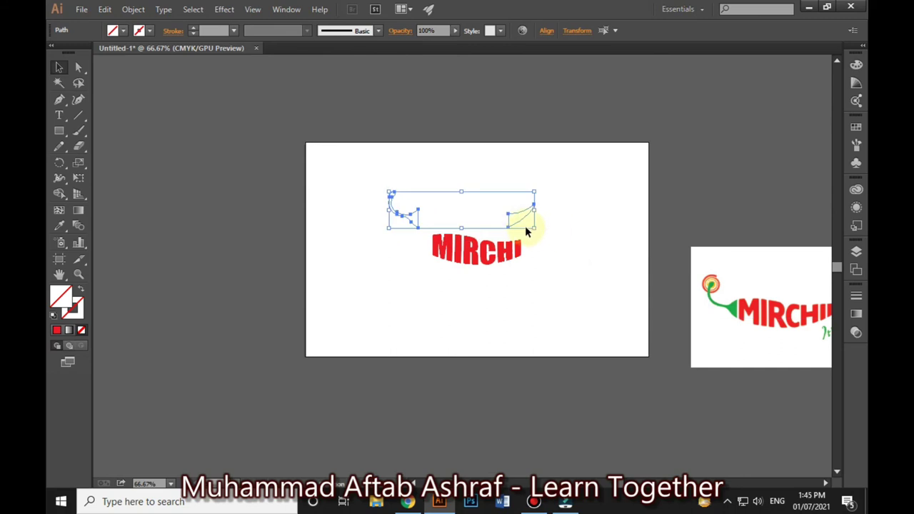
{"action": "scroll", "coordinate": [526, 229], "scroll_direction": "up", "scroll_amount": 1}
{"action": "left_click_drag", "start_coordinate": [624, 303], "coordinate": [402, 296]}
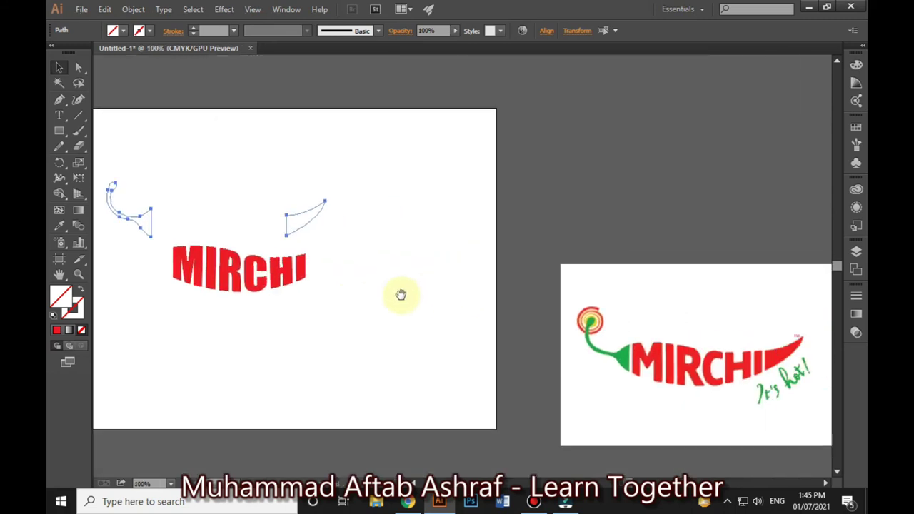
Fill the traced tip with the reference chili's red using the Eyedropper
{"action": "left_click", "coordinate": [288, 210]}
{"action": "left_click", "coordinate": [305, 227]}
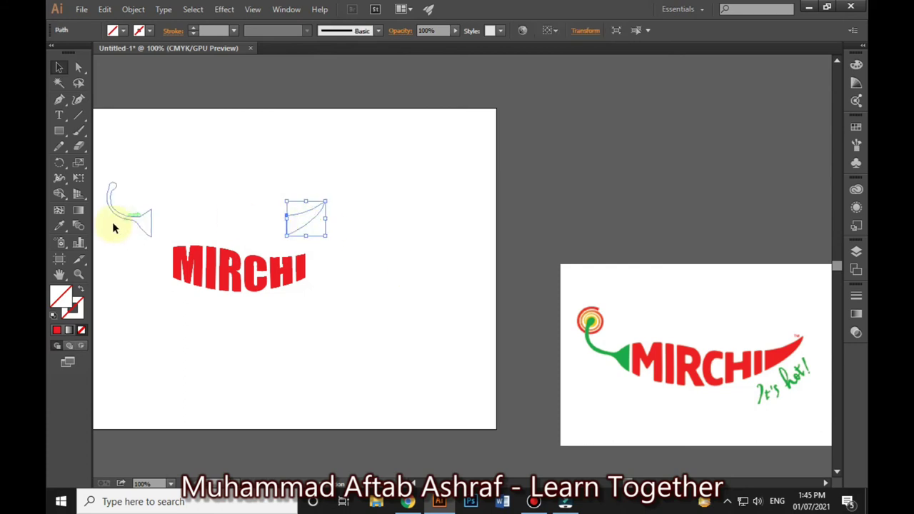
{"action": "left_click", "coordinate": [60, 225]}
{"action": "left_click", "coordinate": [781, 350]}
{"action": "left_click", "coordinate": [59, 67]}
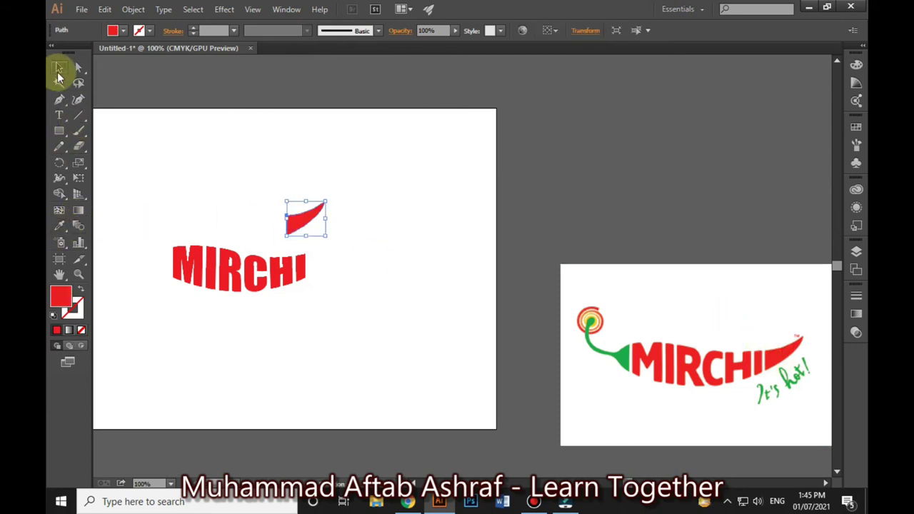
Fill the stem outline with the reference logo's green using the Eyedropper
{"action": "left_click", "coordinate": [127, 218]}
{"action": "left_click", "coordinate": [59, 225]}
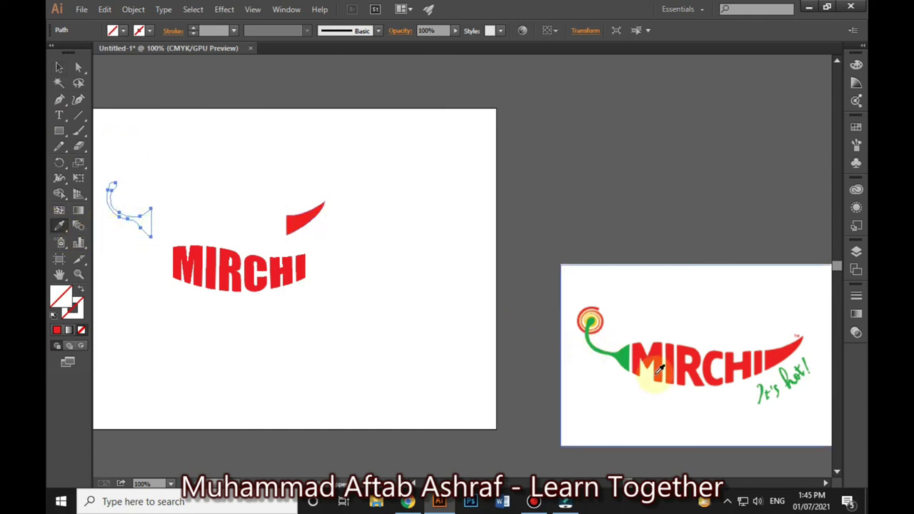
{"action": "left_click", "coordinate": [618, 359]}
{"action": "left_click", "coordinate": [59, 67]}
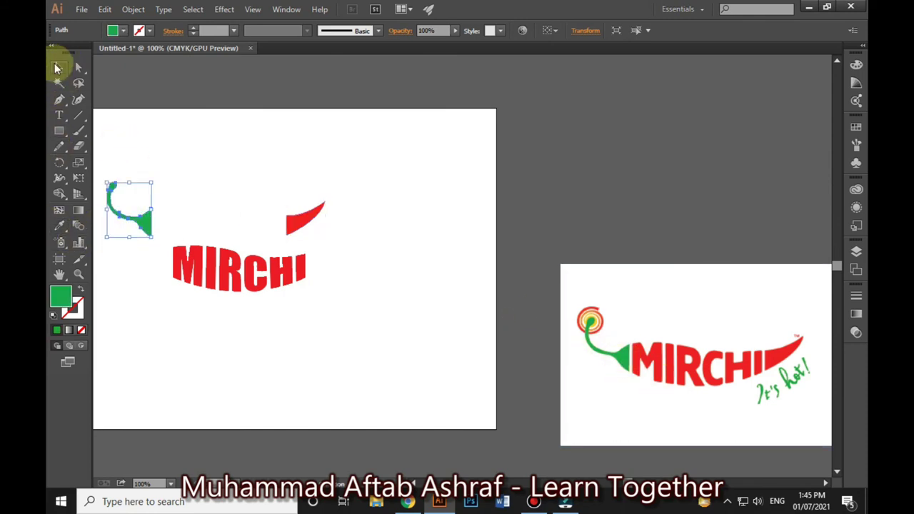
{"action": "left_click", "coordinate": [234, 198]}
Enlarge the red tip slightly and attach it to the right end of MIRCHI
{"action": "left_click_drag", "start_coordinate": [319, 227], "coordinate": [351, 279]}
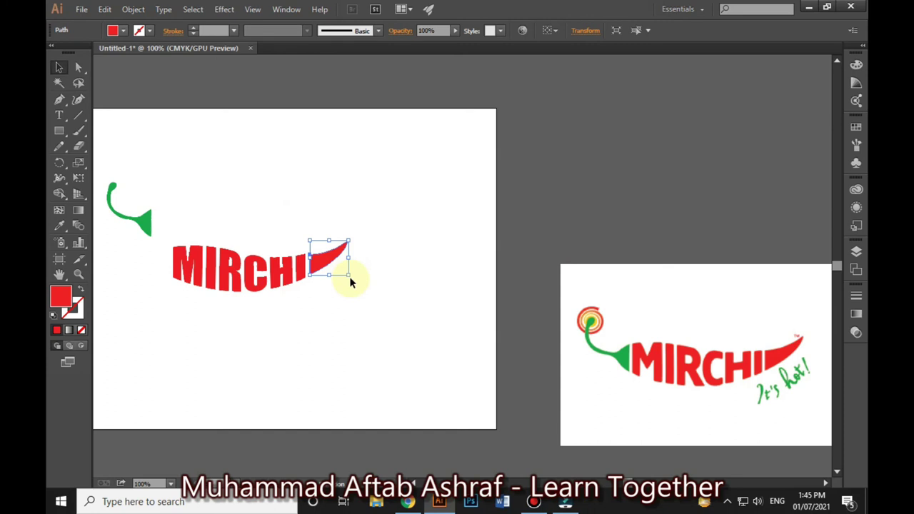
{"action": "key", "text": "ctrl+z"}
{"action": "key", "text": "ctrl+z"}
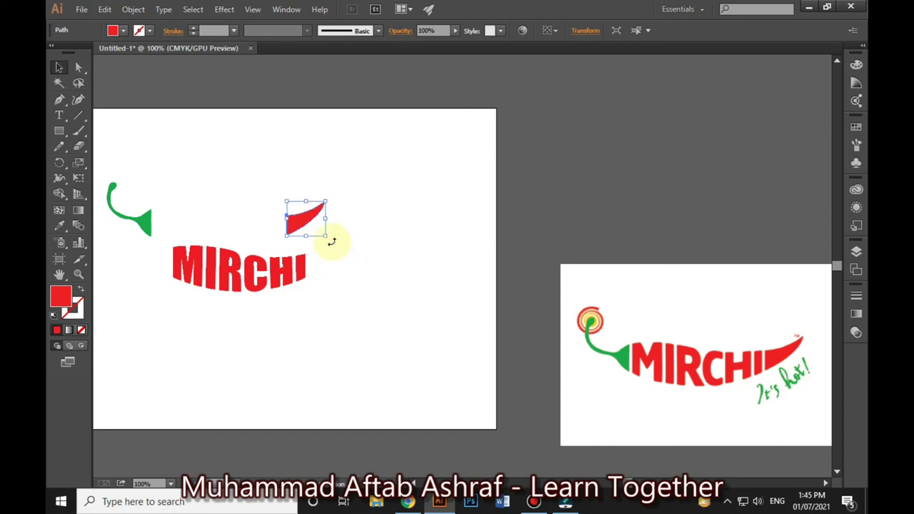
{"action": "left_click_drag", "start_coordinate": [326, 237], "coordinate": [334, 267]}
{"action": "left_click_drag", "start_coordinate": [331, 267], "coordinate": [335, 271]}
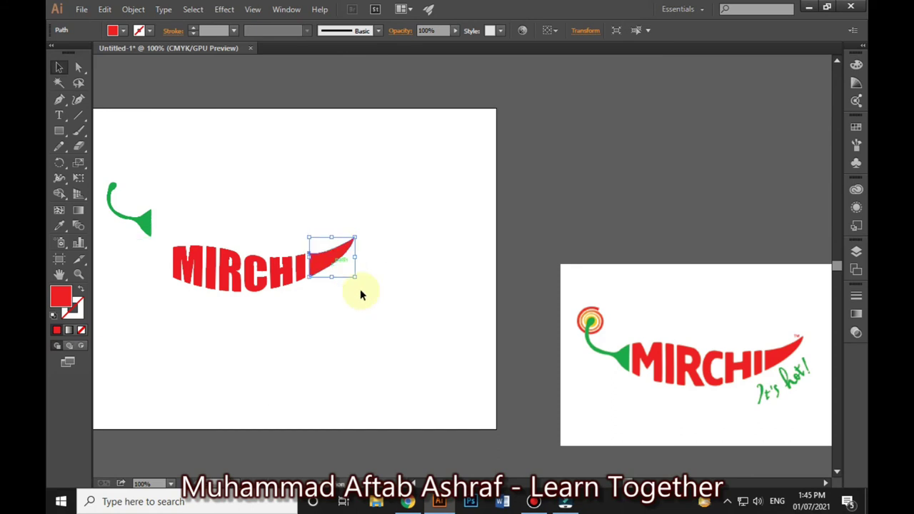
{"action": "left_click", "coordinate": [299, 316]}
{"action": "left_click_drag", "start_coordinate": [271, 316], "coordinate": [404, 311]}
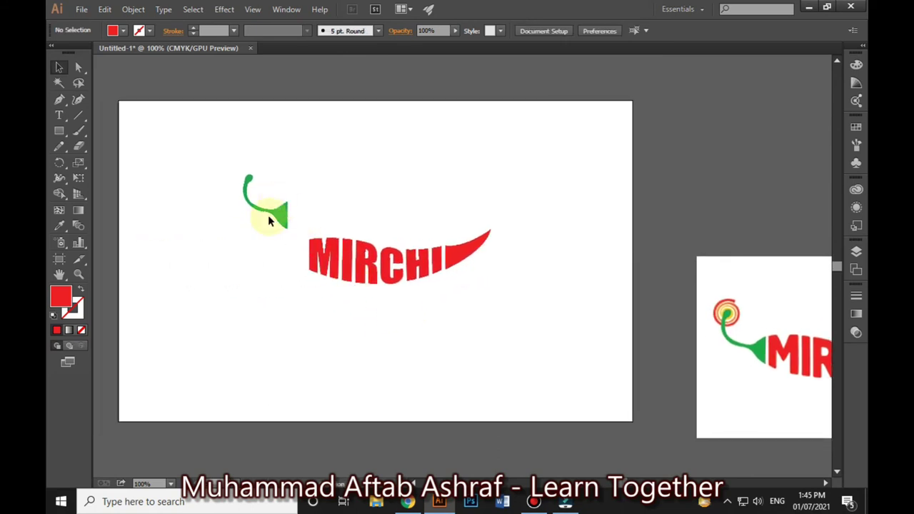
Scale down the green stem and move it beside MIRCHI's left side
{"action": "left_click", "coordinate": [280, 211]}
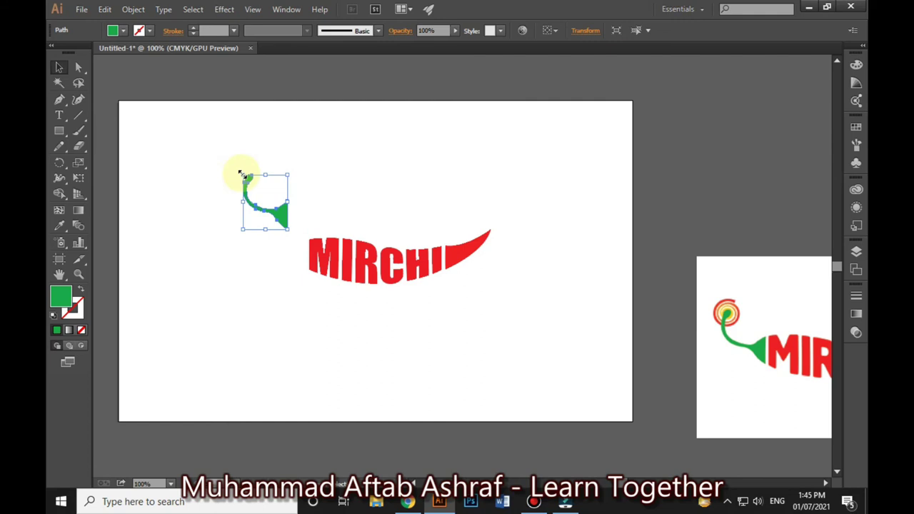
{"action": "left_click_drag", "start_coordinate": [242, 174], "coordinate": [215, 149]}
{"action": "left_click_drag", "start_coordinate": [290, 239], "coordinate": [294, 255]}
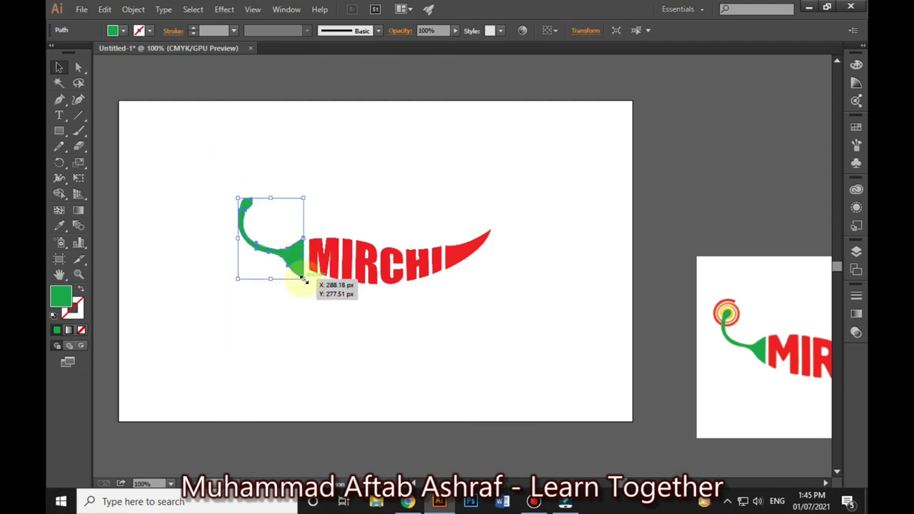
{"action": "left_click_drag", "start_coordinate": [236, 197], "coordinate": [245, 208]}
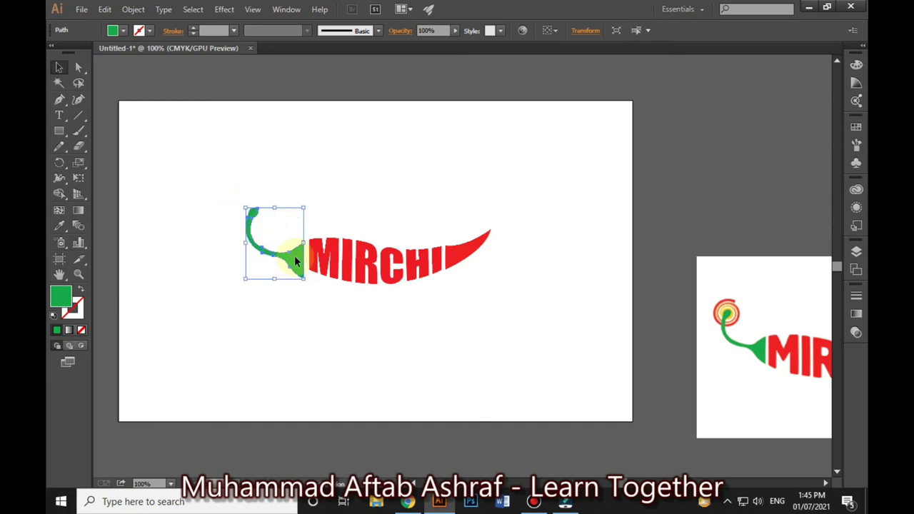
{"action": "left_click_drag", "start_coordinate": [297, 261], "coordinate": [294, 250]}
{"action": "left_click", "coordinate": [375, 223]}
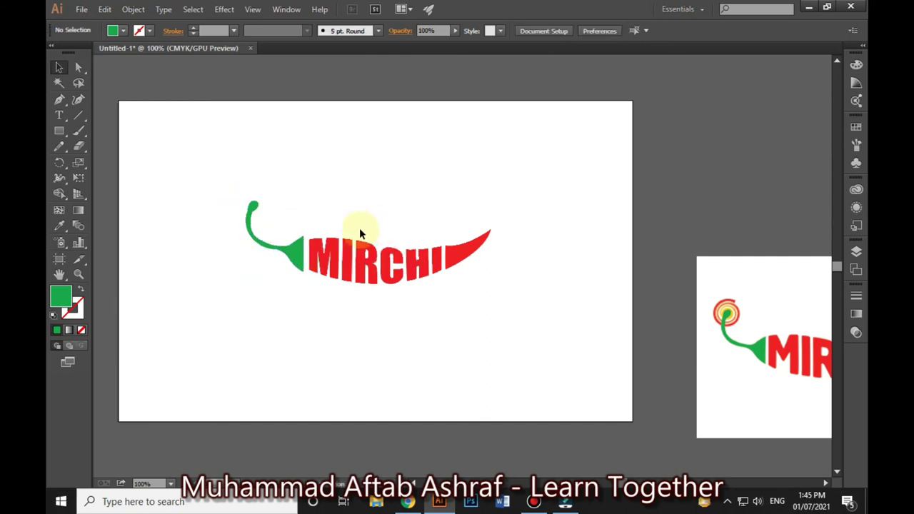
Shrink the stem a little more and nudge it into place beside the M
{"action": "left_click", "coordinate": [247, 218]}
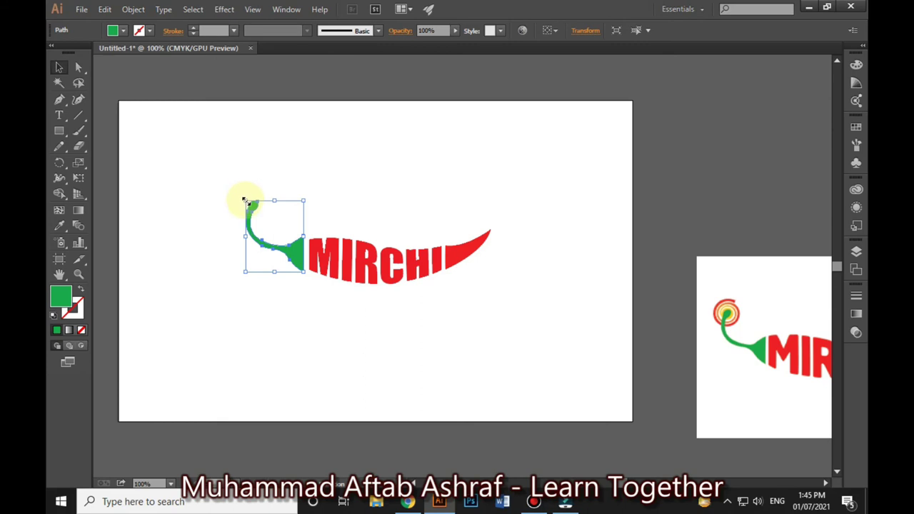
{"action": "left_click_drag", "start_coordinate": [245, 202], "coordinate": [249, 207]}
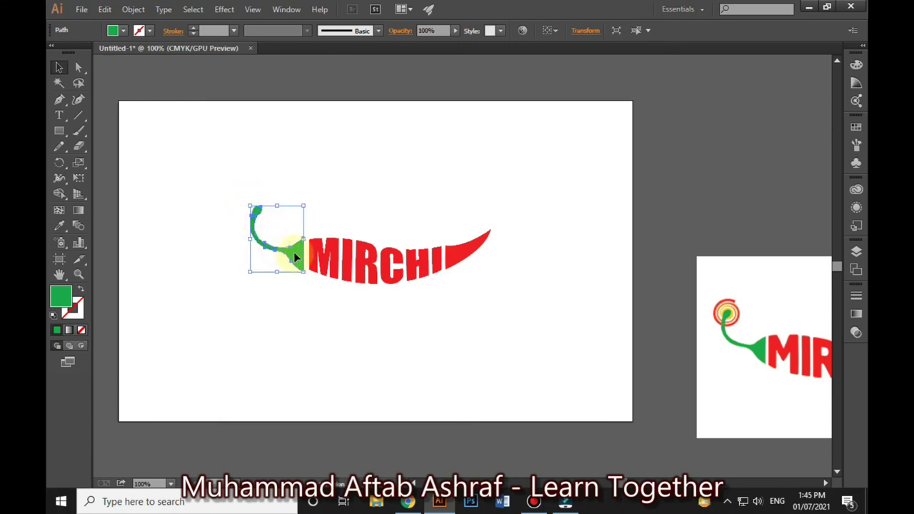
{"action": "left_click_drag", "start_coordinate": [293, 252], "coordinate": [296, 252]}
{"action": "left_click", "coordinate": [375, 203]}
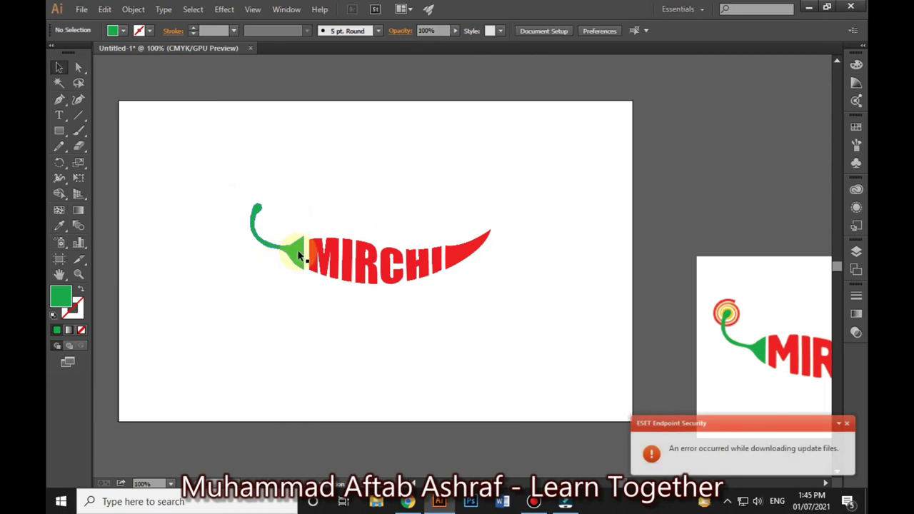
{"action": "scroll", "coordinate": [302, 248], "scroll_direction": "up", "scroll_amount": 4}
{"action": "scroll", "coordinate": [303, 246], "scroll_direction": "up", "scroll_amount": 2}
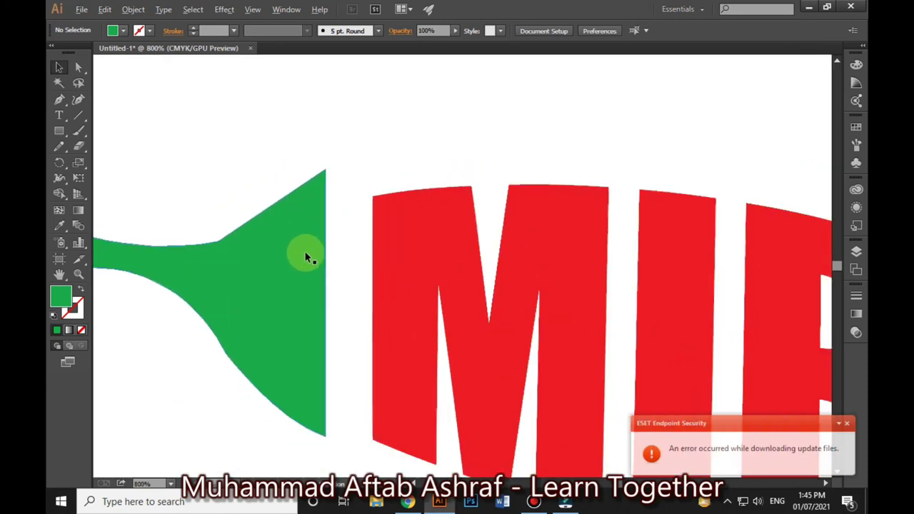
Fit the stem's wide end snugly against the M in its final position
{"action": "left_click_drag", "start_coordinate": [302, 273], "coordinate": [322, 280]}
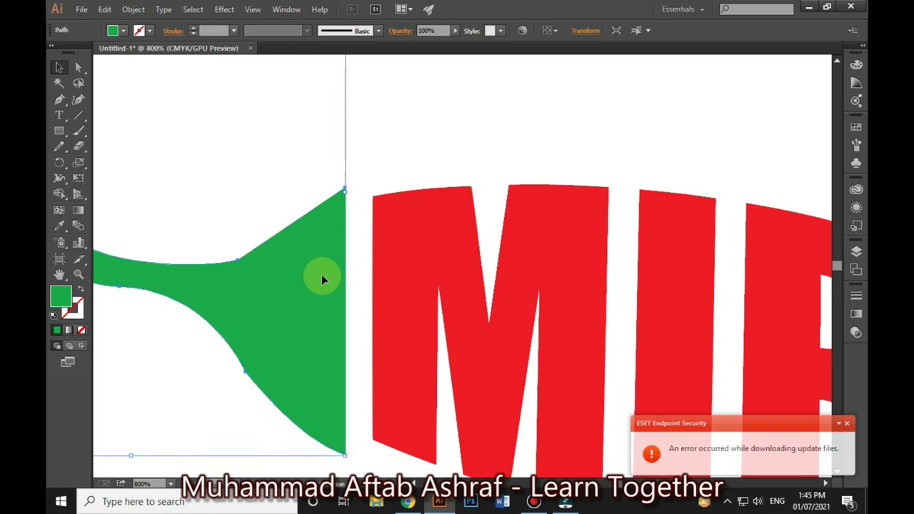
{"action": "scroll", "coordinate": [341, 296], "scroll_direction": "down", "scroll_amount": 2}
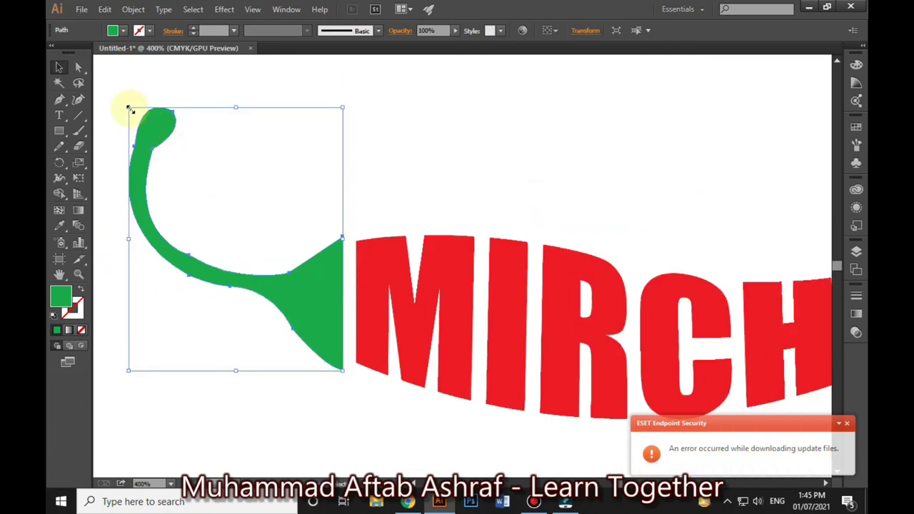
{"action": "left_click_drag", "start_coordinate": [130, 108], "coordinate": [142, 123]}
{"action": "left_click_drag", "start_coordinate": [316, 298], "coordinate": [316, 289]}
{"action": "left_click", "coordinate": [393, 220]}
{"action": "scroll", "coordinate": [432, 188], "scroll_direction": "down", "scroll_amount": 3}
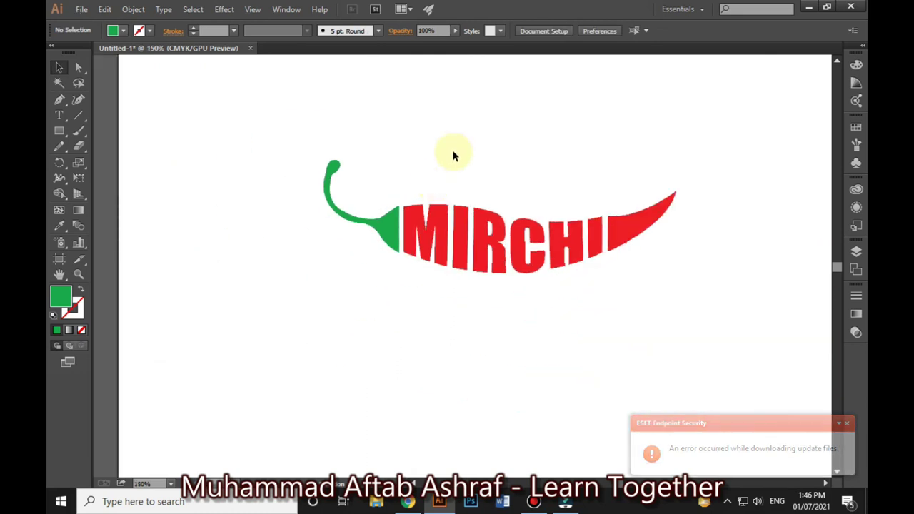
{"action": "scroll", "coordinate": [454, 156], "scroll_direction": "down", "scroll_amount": 1}
{"action": "left_click_drag", "start_coordinate": [455, 138], "coordinate": [321, 214]}
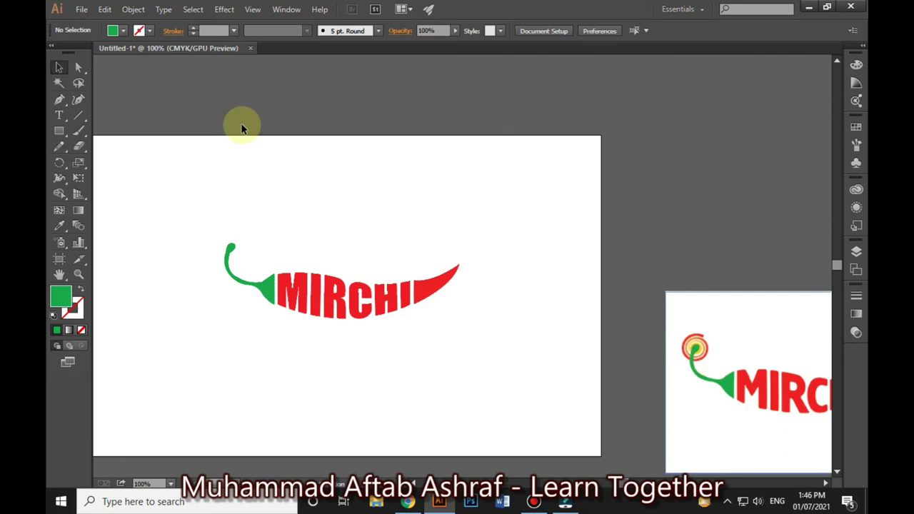
Draw a small spiral above the chili's stem with the Spiral tool
{"action": "left_click", "coordinate": [78, 118]}
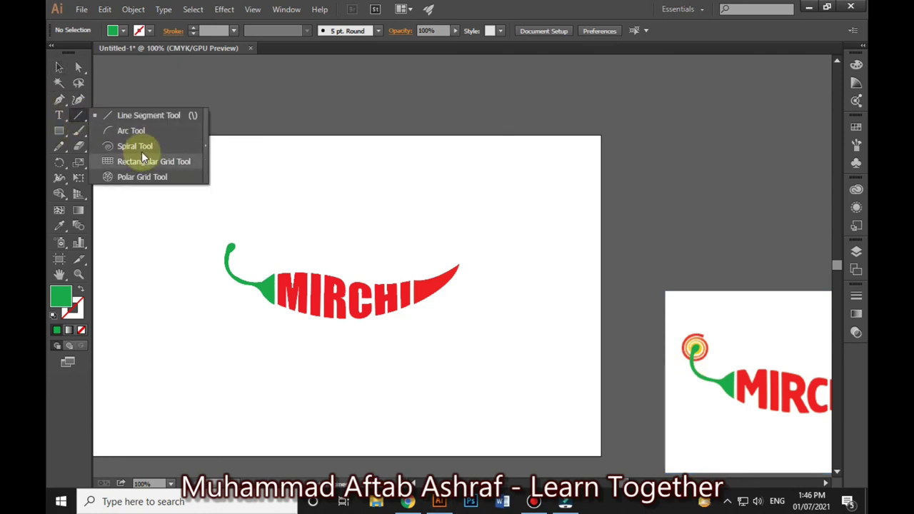
{"action": "left_click_drag", "start_coordinate": [78, 120], "coordinate": [136, 154]}
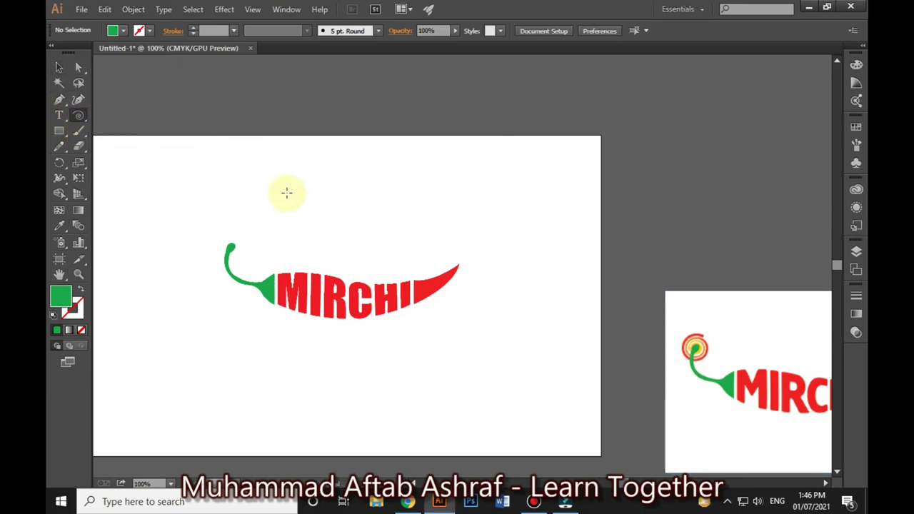
{"action": "mouse_move", "coordinate": [284, 178]}
{"action": "left_mouse_down"}
{"action": "mouse_move", "coordinate": [309, 191]}
{"action": "mouse_move", "coordinate": [282, 162]}
{"action": "left_mouse_up"}
Reflect the spiral across its vertical axis so it curls the other way
{"action": "left_click", "coordinate": [59, 67]}
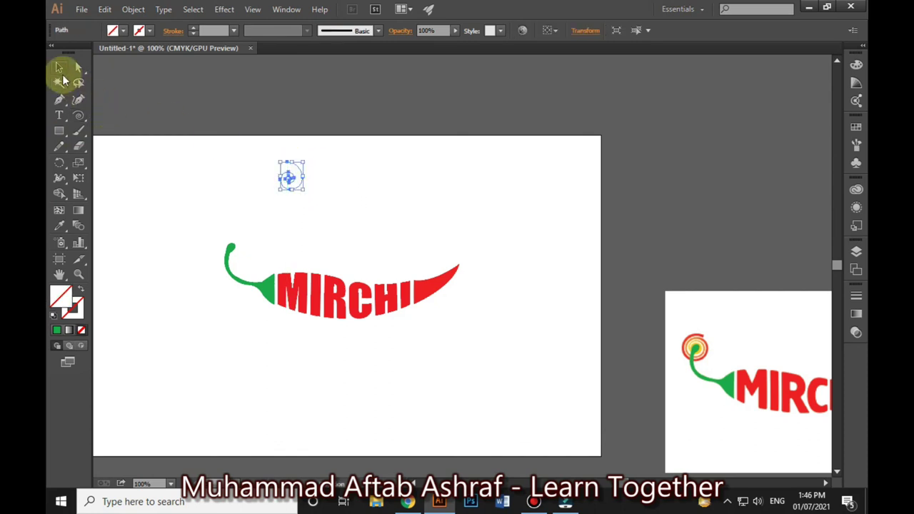
{"action": "right_click", "coordinate": [293, 183]}
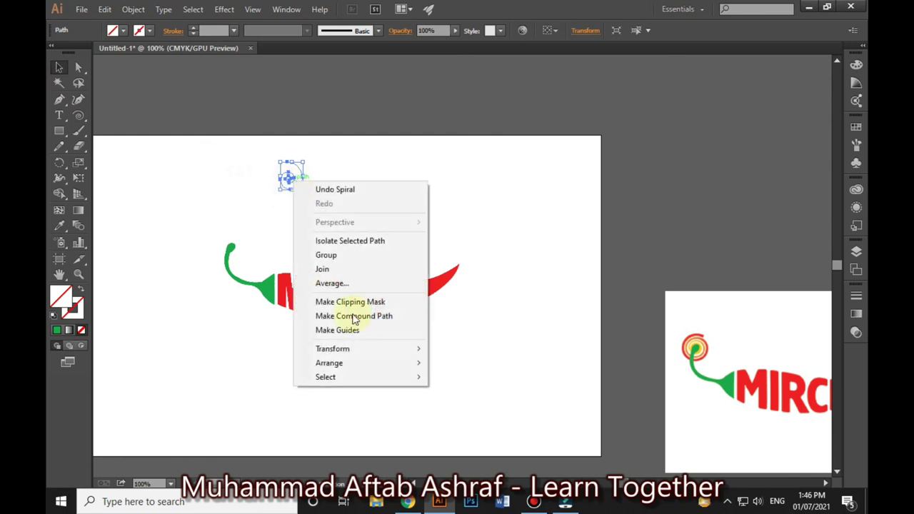
{"action": "mouse_move", "coordinate": [332, 348]}
{"action": "left_click", "coordinate": [474, 394]}
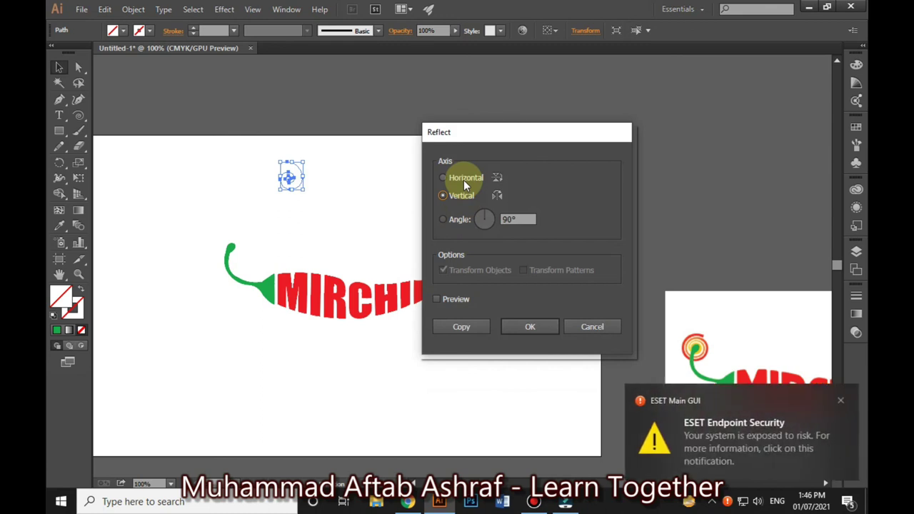
{"action": "left_click", "coordinate": [529, 326]}
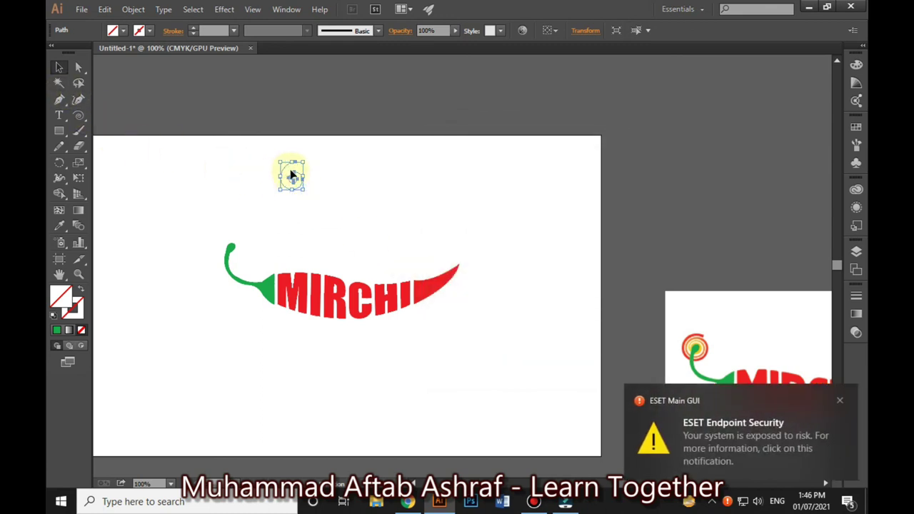
{"action": "scroll", "coordinate": [291, 167], "scroll_direction": "up", "scroll_amount": 2}
{"action": "scroll", "coordinate": [291, 168], "scroll_direction": "up", "scroll_amount": 1}
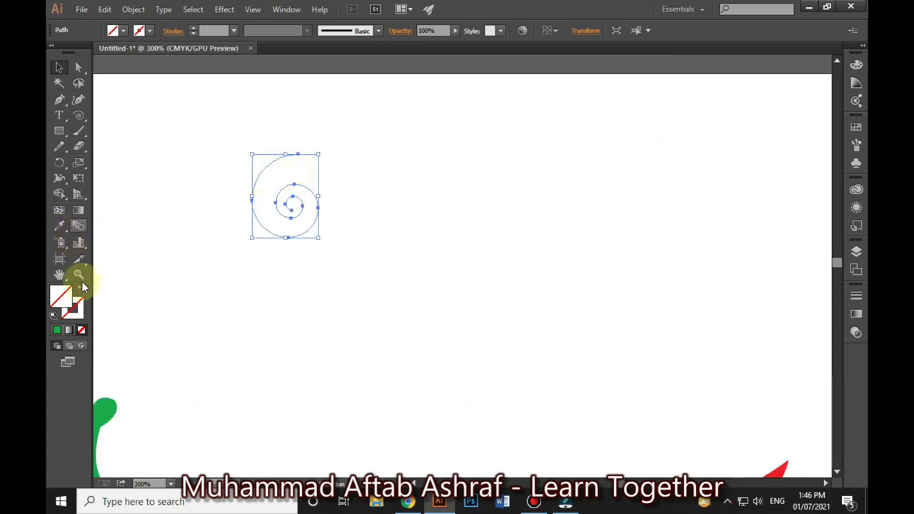
Give the spiral a green stroke and widen it with the Width tool, tapering inward
{"action": "left_click", "coordinate": [72, 307]}
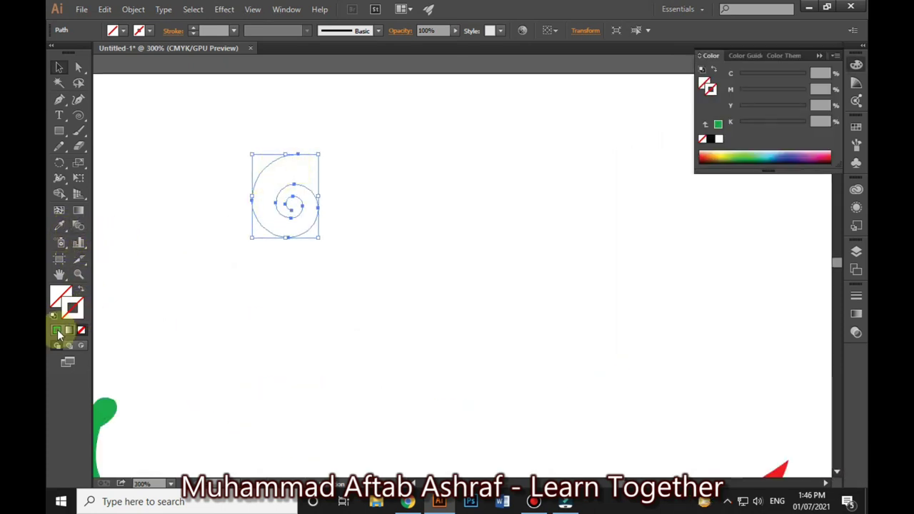
{"action": "left_click", "coordinate": [56, 329]}
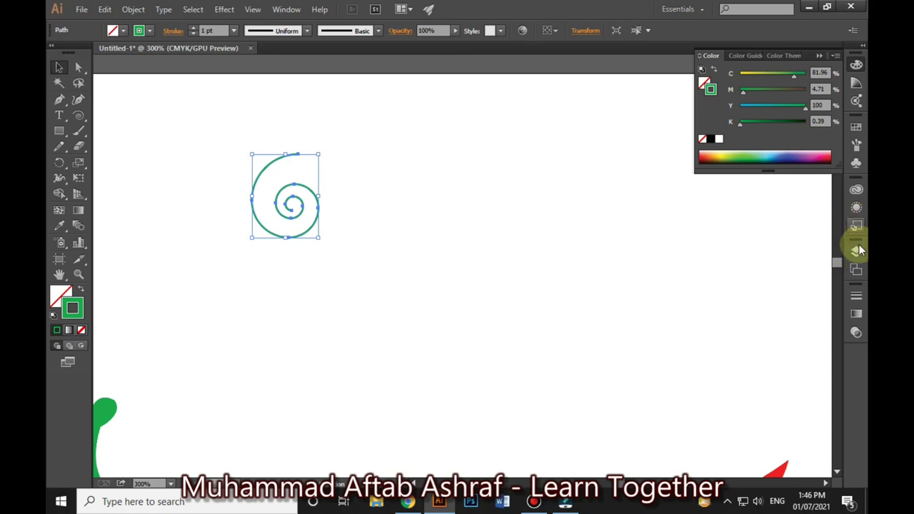
{"action": "left_click", "coordinate": [60, 178]}
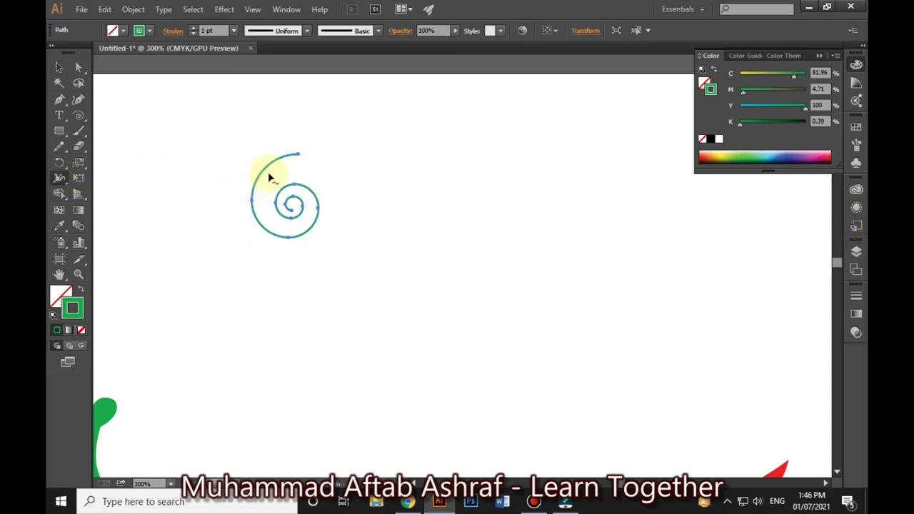
{"action": "scroll", "coordinate": [267, 172], "scroll_direction": "up", "scroll_amount": 3}
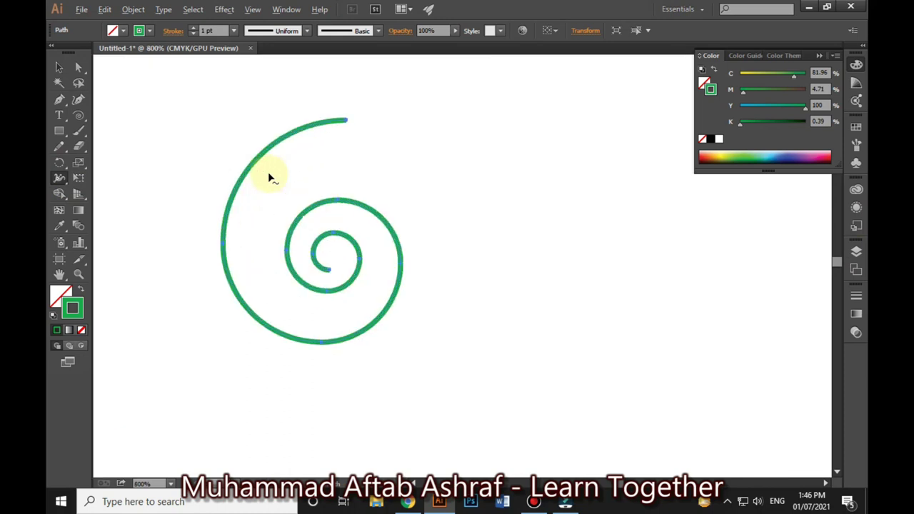
{"action": "left_click_drag", "start_coordinate": [294, 143], "coordinate": [305, 150]}
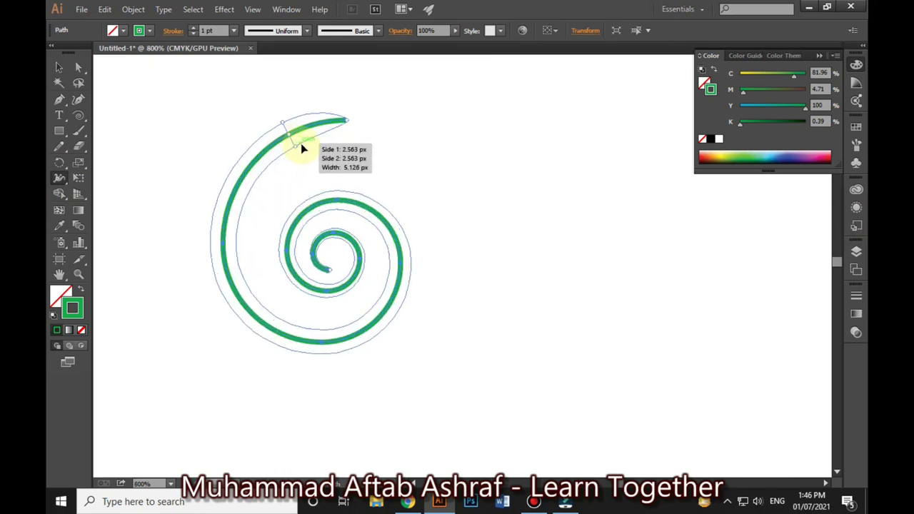
{"action": "left_click_drag", "start_coordinate": [334, 129], "coordinate": [338, 142]}
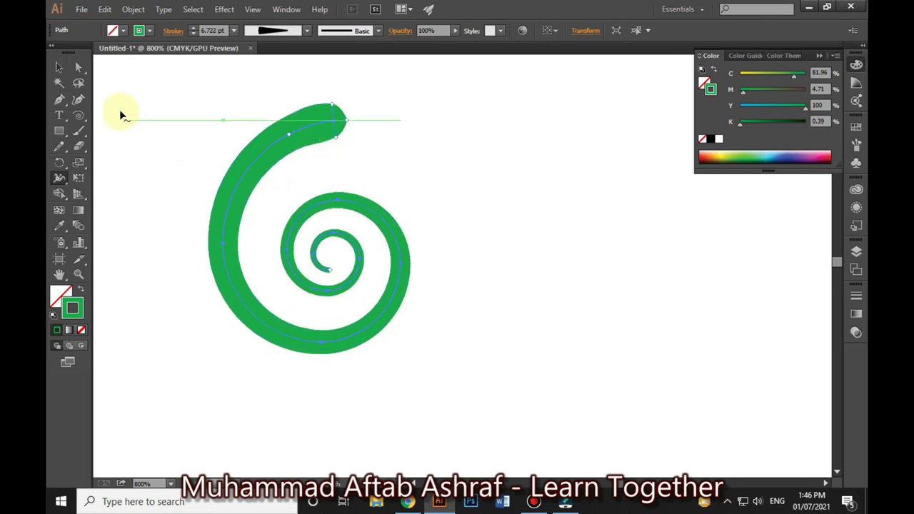
{"action": "left_click", "coordinate": [60, 68]}
{"action": "left_click", "coordinate": [444, 174]}
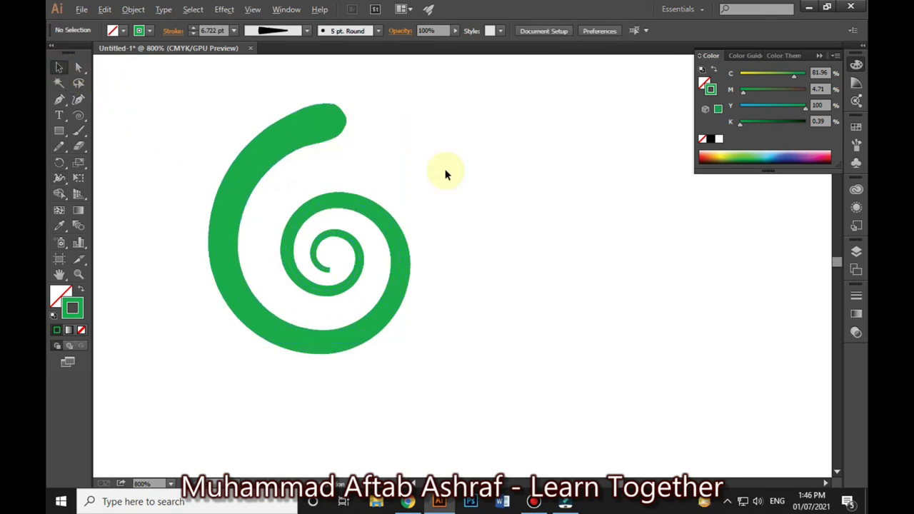
{"action": "scroll", "coordinate": [444, 174], "scroll_direction": "down", "scroll_amount": 4}
Drag the green spiral onto the stem's tip and zoom to view the finished logo
{"action": "left_click_drag", "start_coordinate": [419, 199], "coordinate": [297, 337]}
{"action": "right_click", "coordinate": [283, 357]}
{"action": "left_click", "coordinate": [499, 280]}
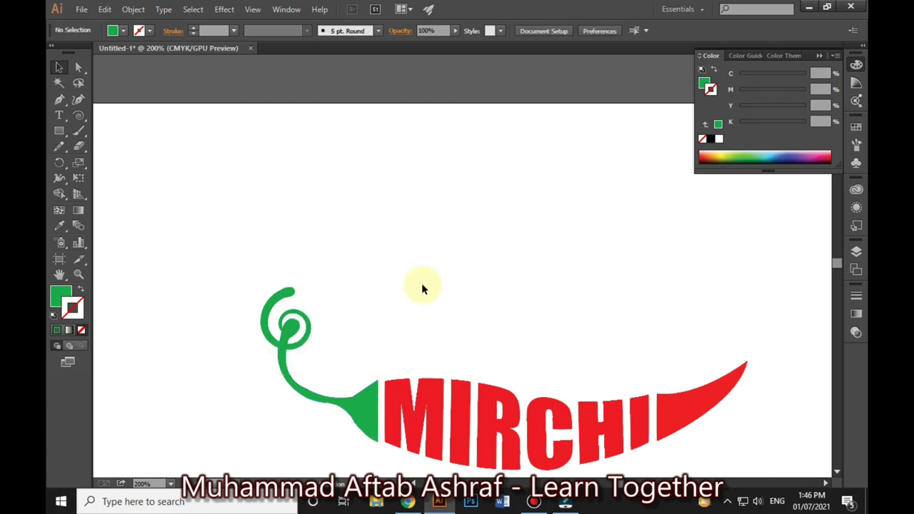
{"action": "key", "text": "ctrl+0"}
{"action": "key", "text": "ctrl+plus"}
{"action": "key", "text": "ctrl+plus"}
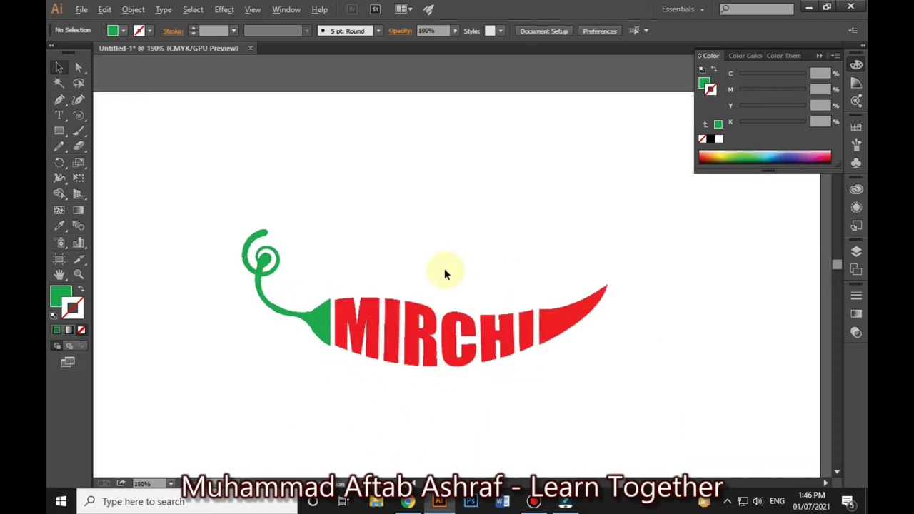